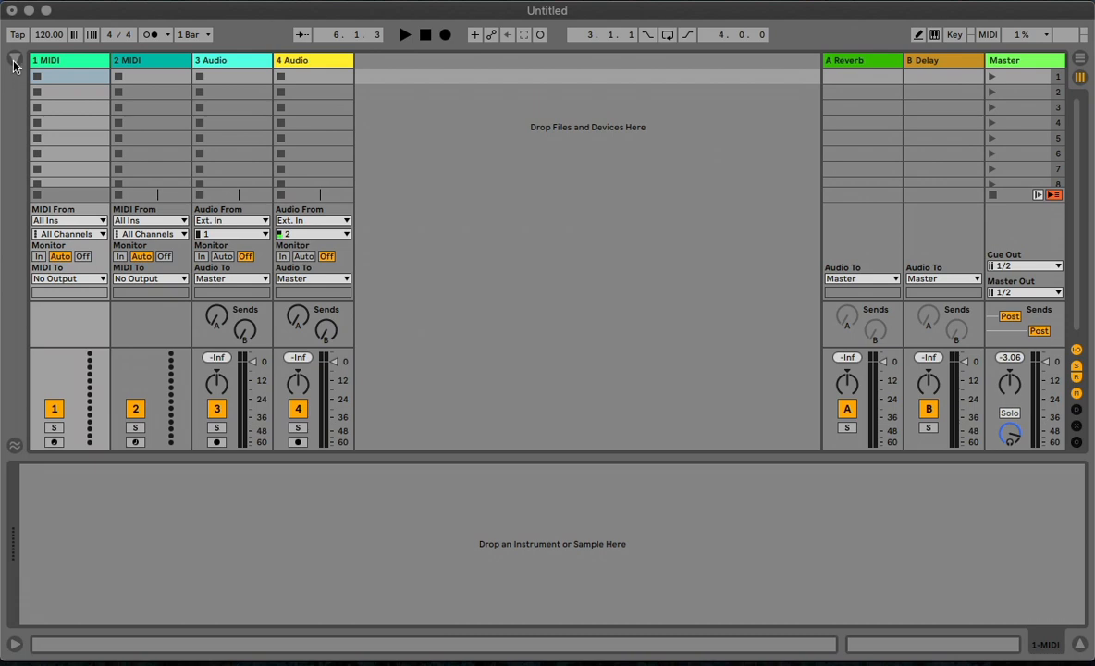
Load the 808 Core Kit from the Drums category onto the first MIDI track.
{"action": "left_click", "coordinate": [16, 63]}
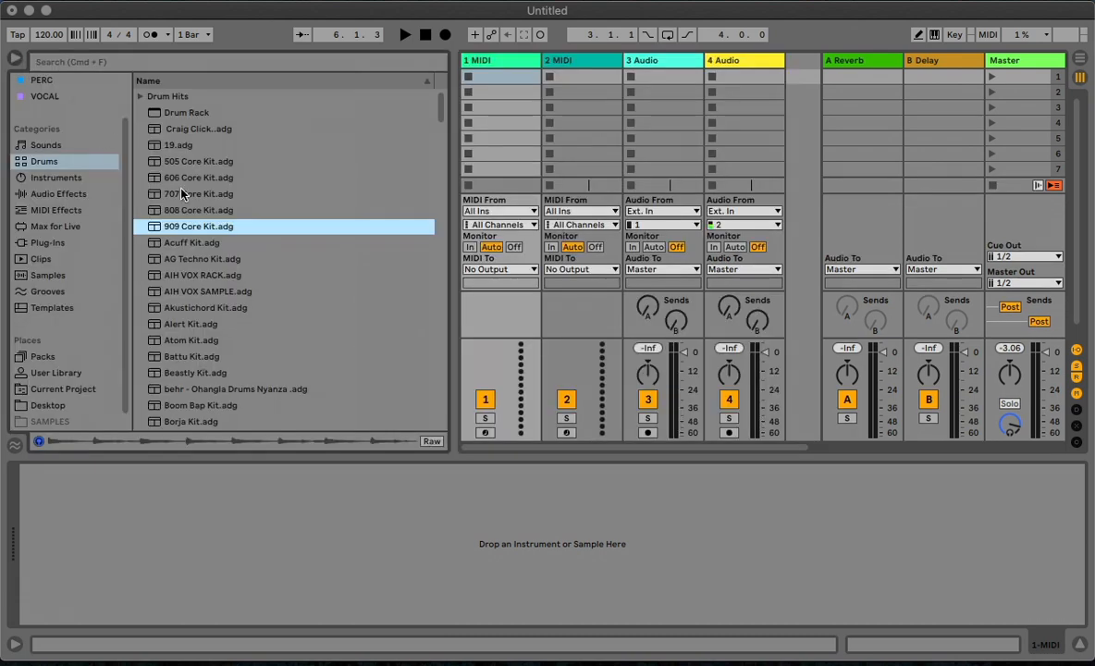
{"action": "left_click", "coordinate": [59, 164]}
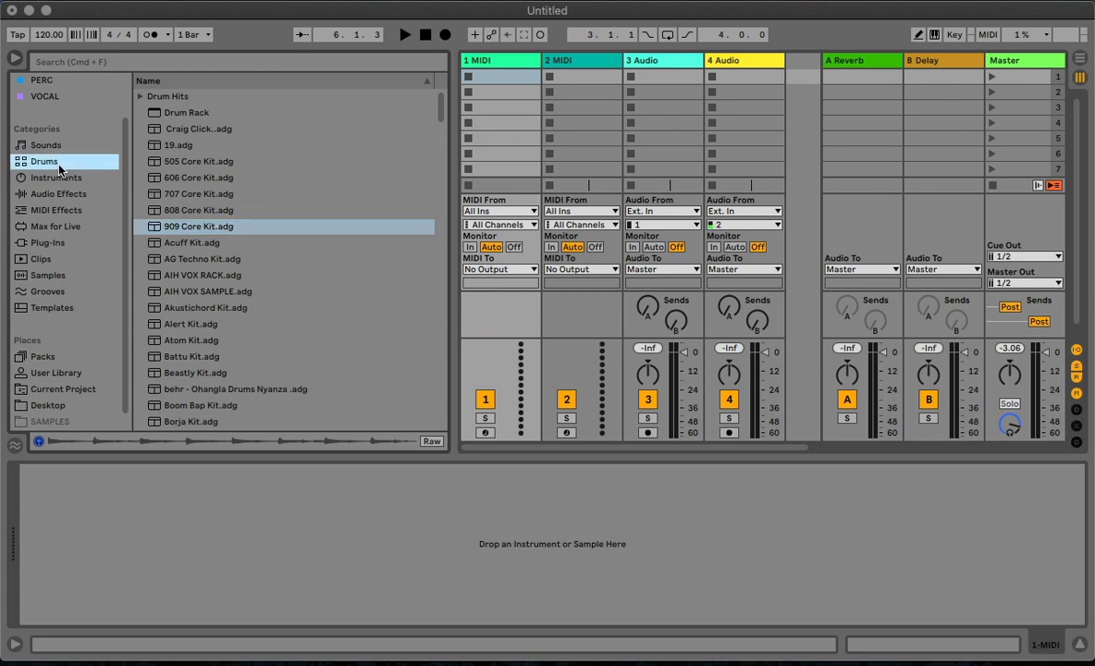
{"action": "left_click", "coordinate": [208, 211]}
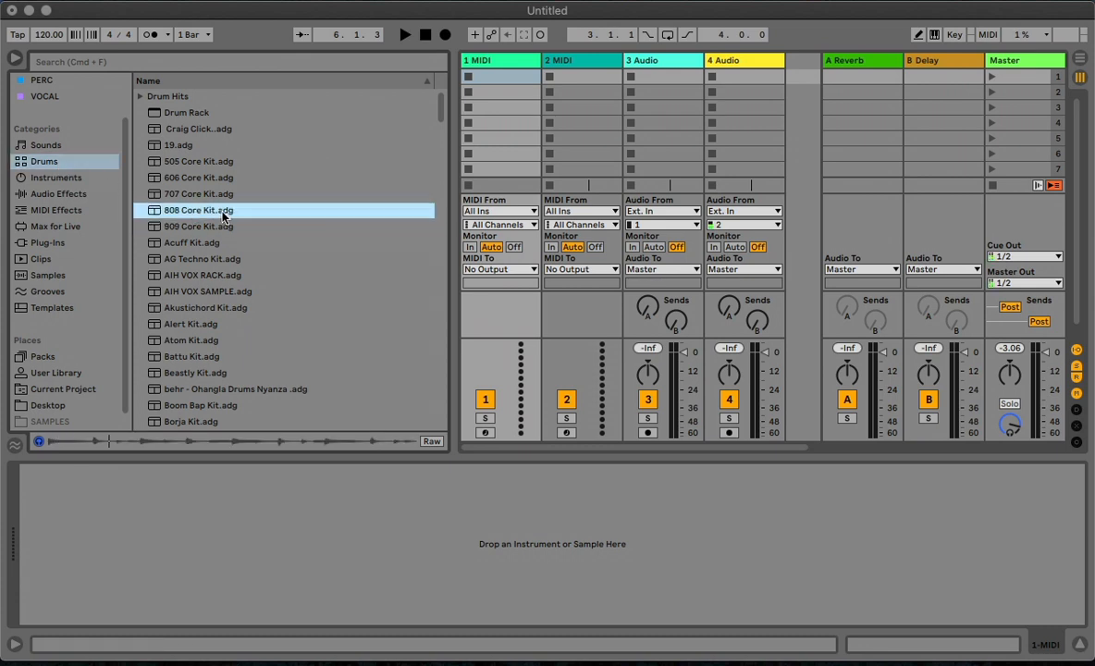
{"action": "left_click_drag", "start_coordinate": [185, 216], "coordinate": [500, 65]}
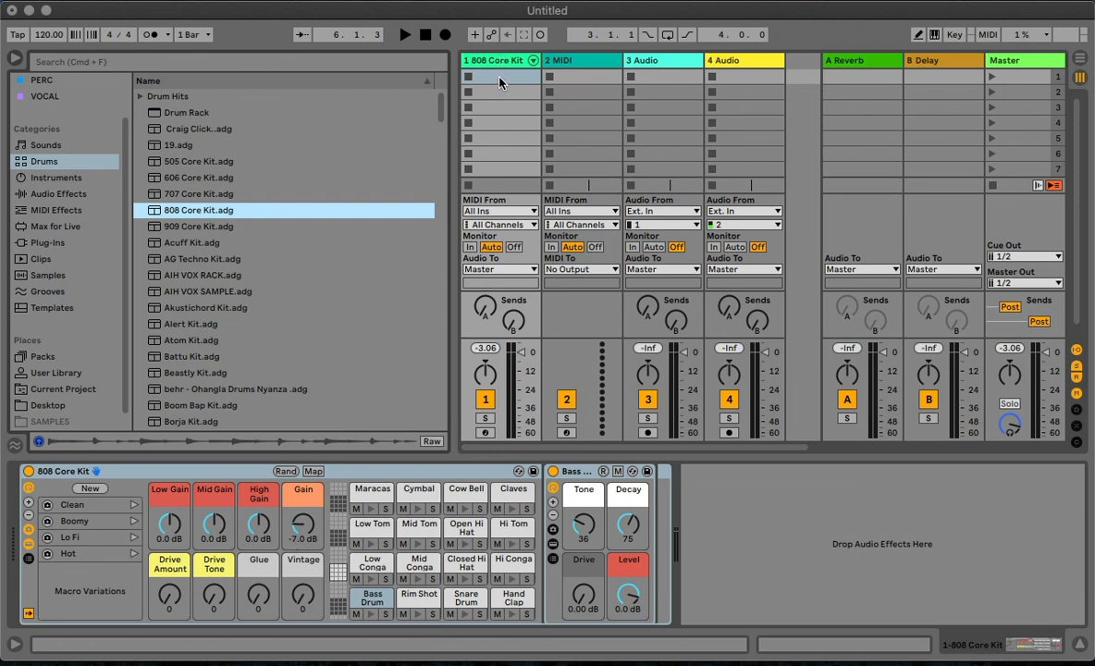
Create a MIDI clip in the first slot of the 808 Core Kit track and enlarge the note editor.
{"action": "double_click", "coordinate": [499, 83]}
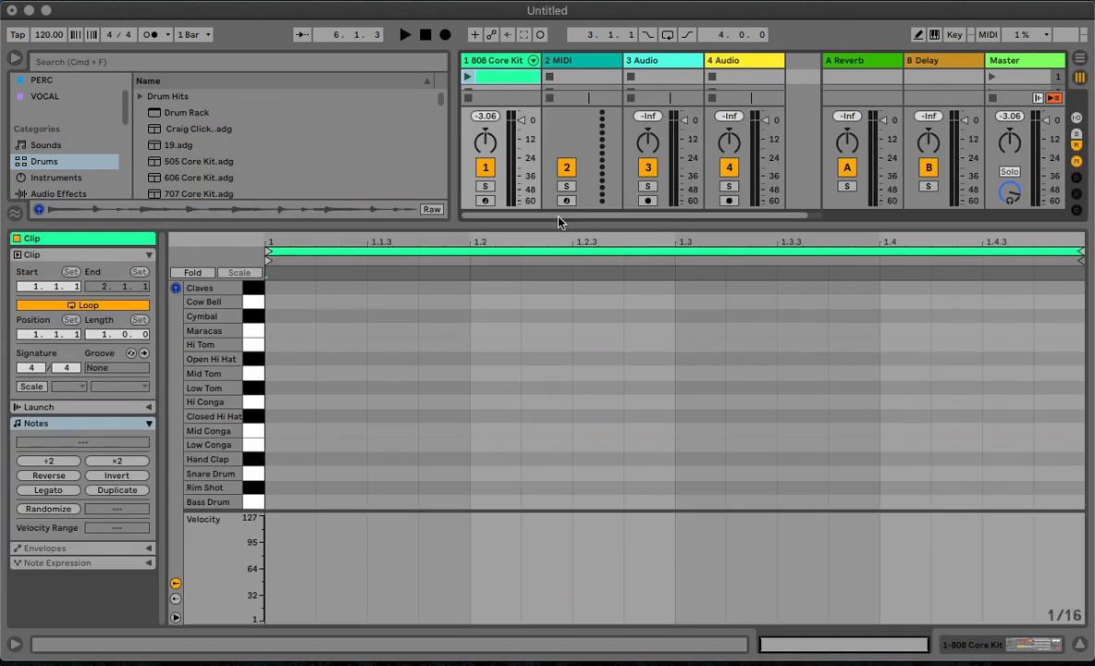
{"action": "left_click_drag", "start_coordinate": [560, 228], "coordinate": [573, 155]}
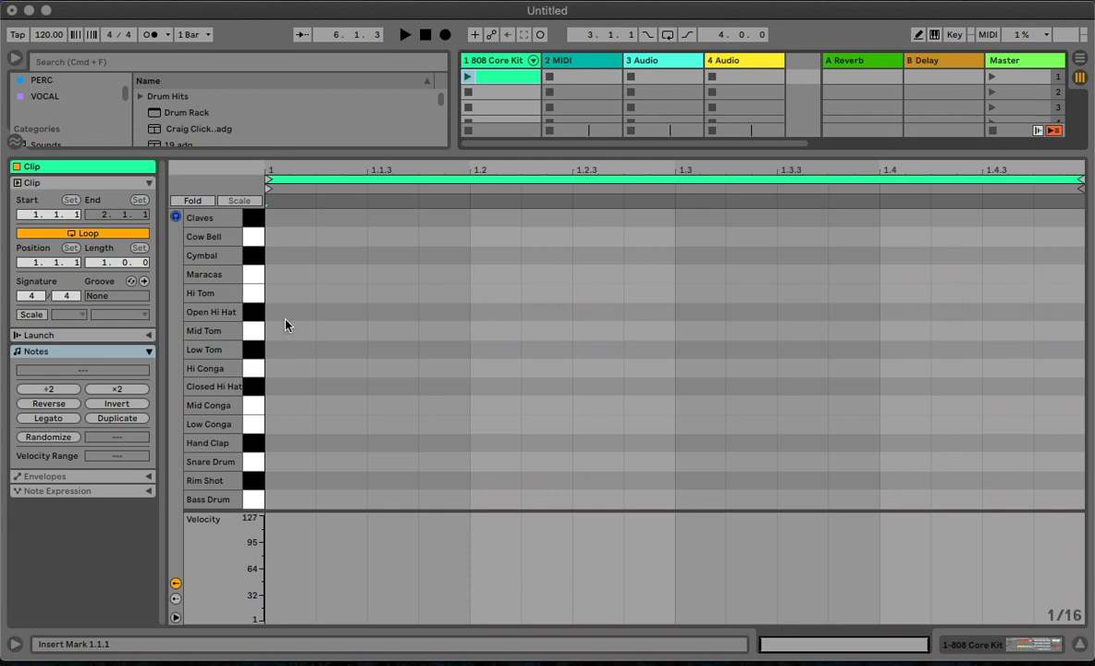
Set the song tempo to 70 BPM.
{"action": "left_click", "coordinate": [46, 37]}
{"action": "type", "text": "70"}
{"action": "key", "text": "Return"}
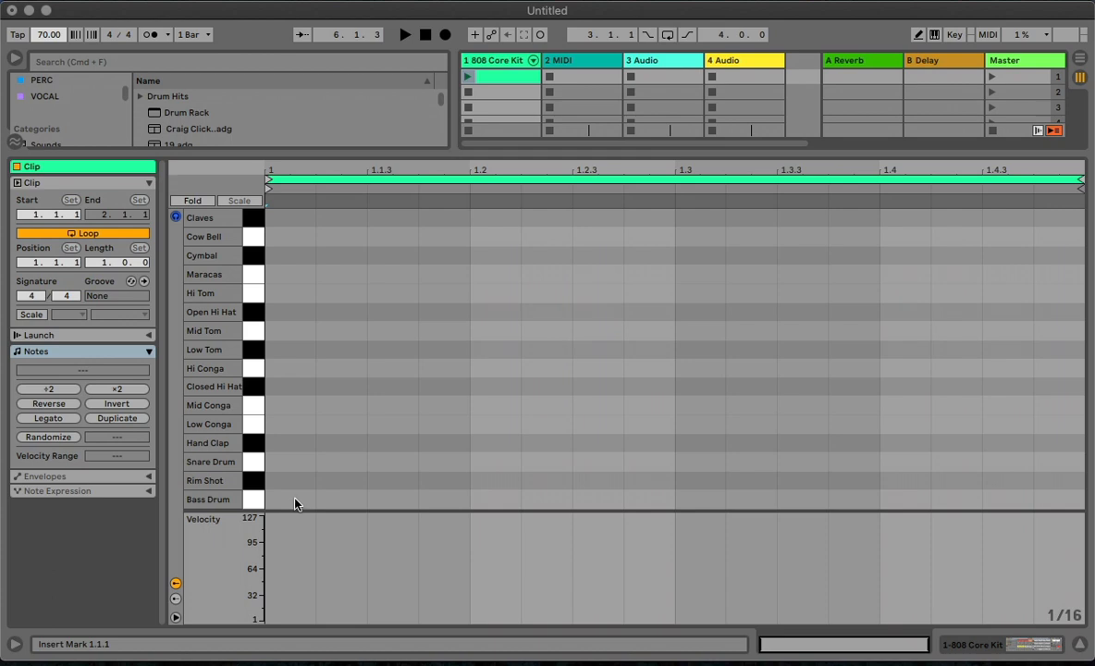
Add bass drum notes at 1.1.1 and 1.3.3 and a snare drum note at 1.2.1.
{"action": "double_click", "coordinate": [297, 502]}
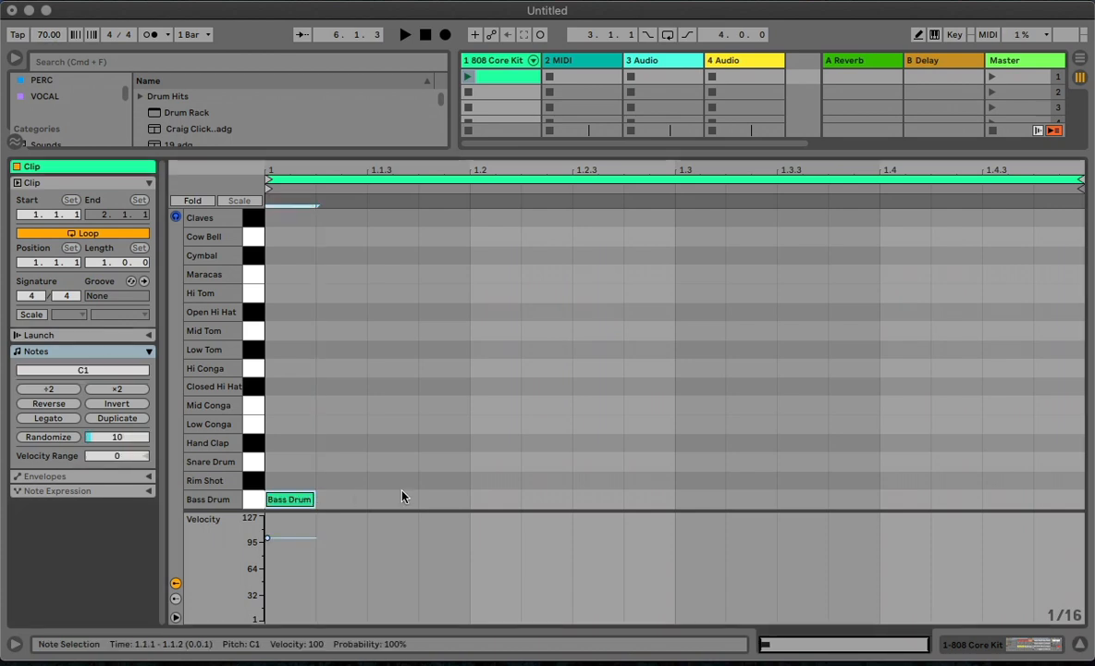
{"action": "double_click", "coordinate": [811, 500]}
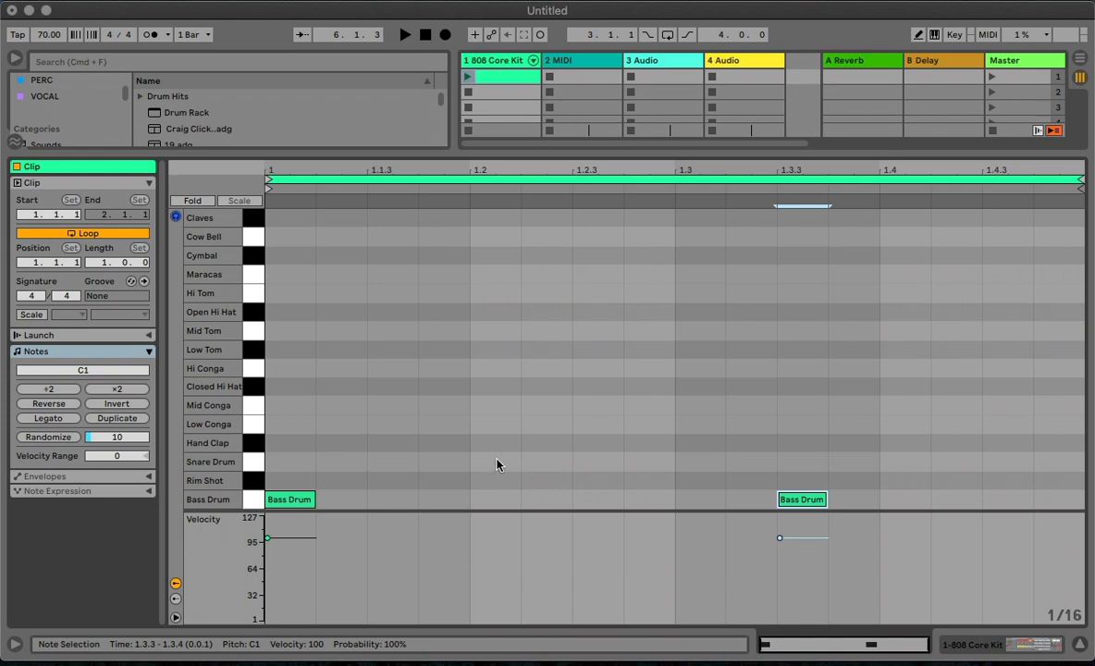
{"action": "double_click", "coordinate": [495, 462]}
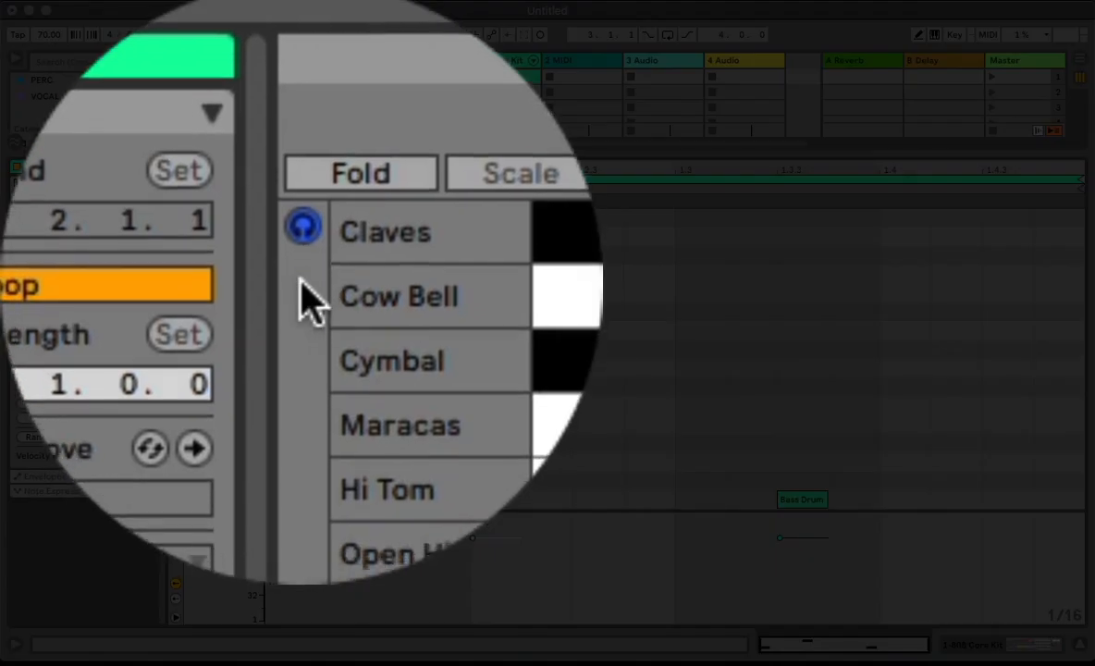
Compare adding and removing open hi-hat and snare notes with the note preview switched off and on.
{"action": "left_click", "coordinate": [175, 217]}
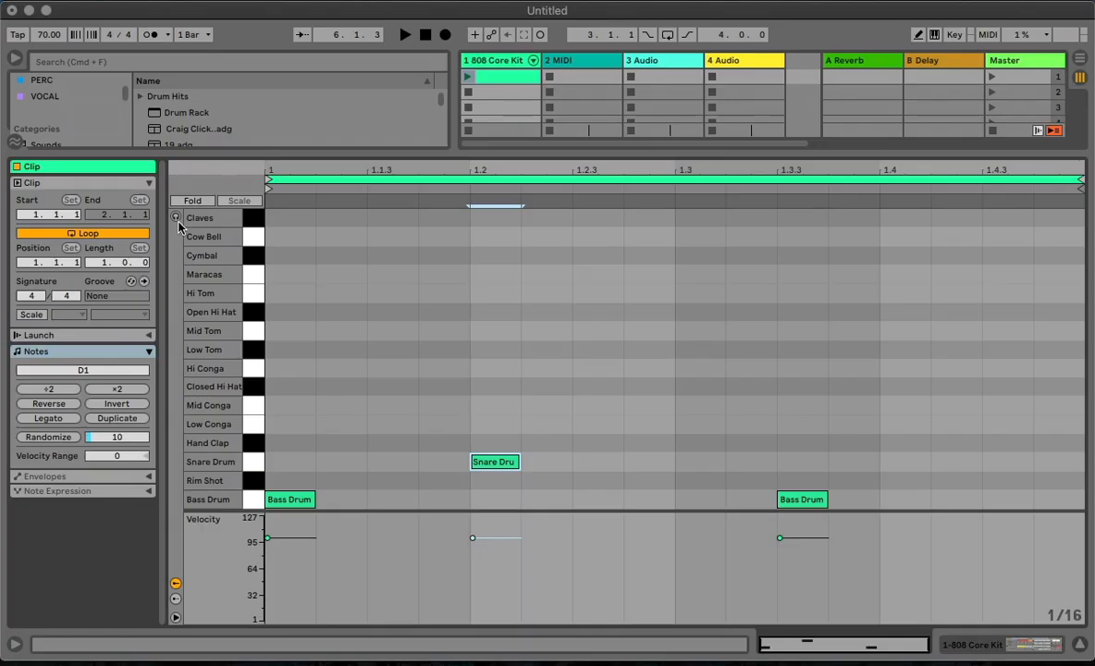
{"action": "double_click", "coordinate": [391, 316]}
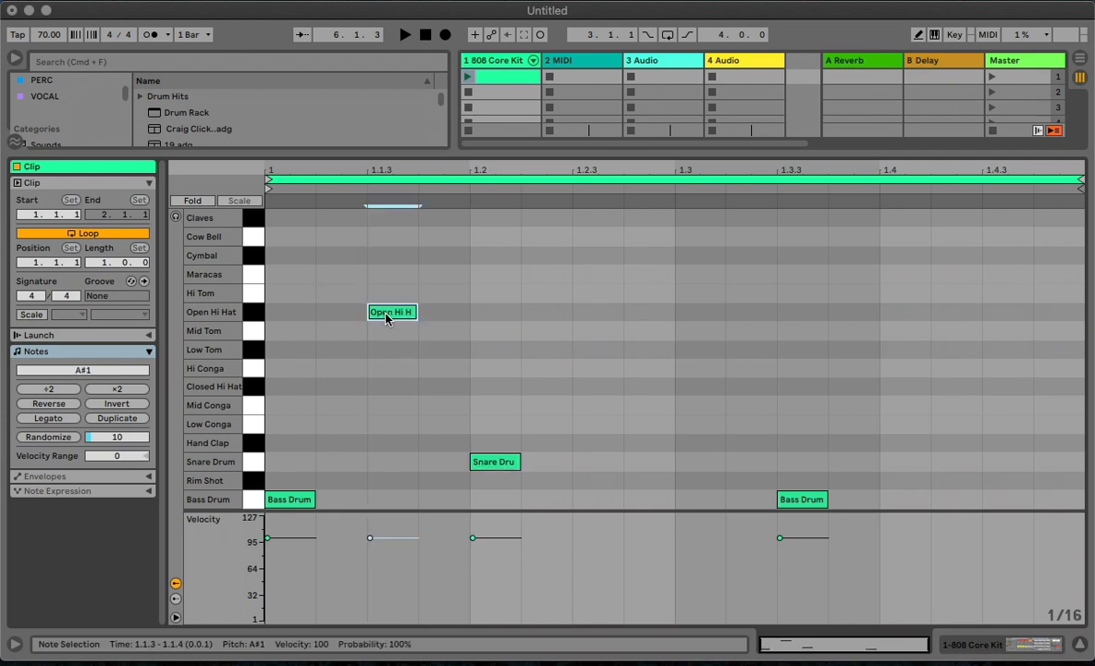
{"action": "double_click", "coordinate": [386, 317]}
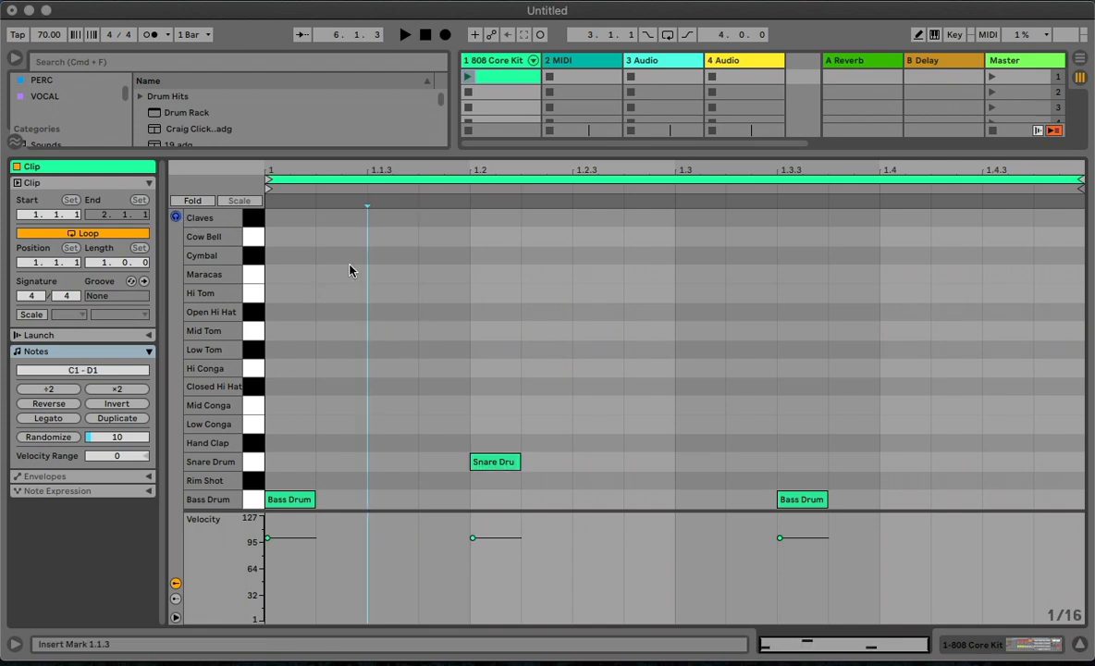
{"action": "double_click", "coordinate": [407, 311]}
{"action": "double_click", "coordinate": [407, 312]}
{"action": "left_click", "coordinate": [490, 461]}
{"action": "double_click", "coordinate": [500, 461]}
{"action": "double_click", "coordinate": [499, 462]}
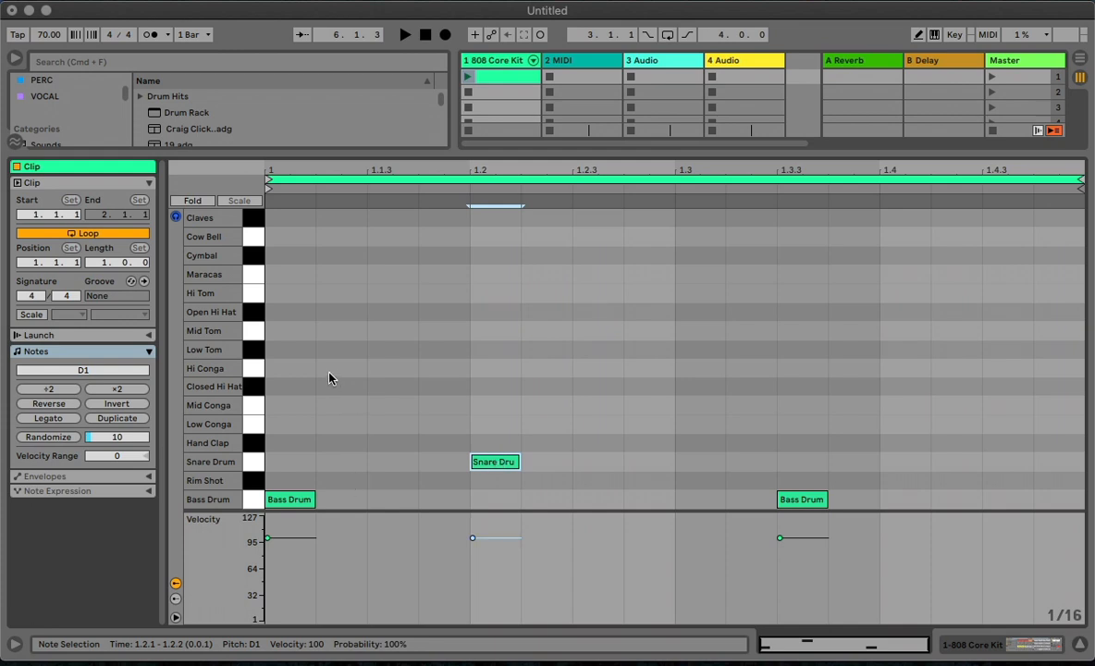
Add closed hi-hat notes at 1.1.1, 1.1.4, 1.2.3 and 1.3.2.
{"action": "double_click", "coordinate": [284, 386]}
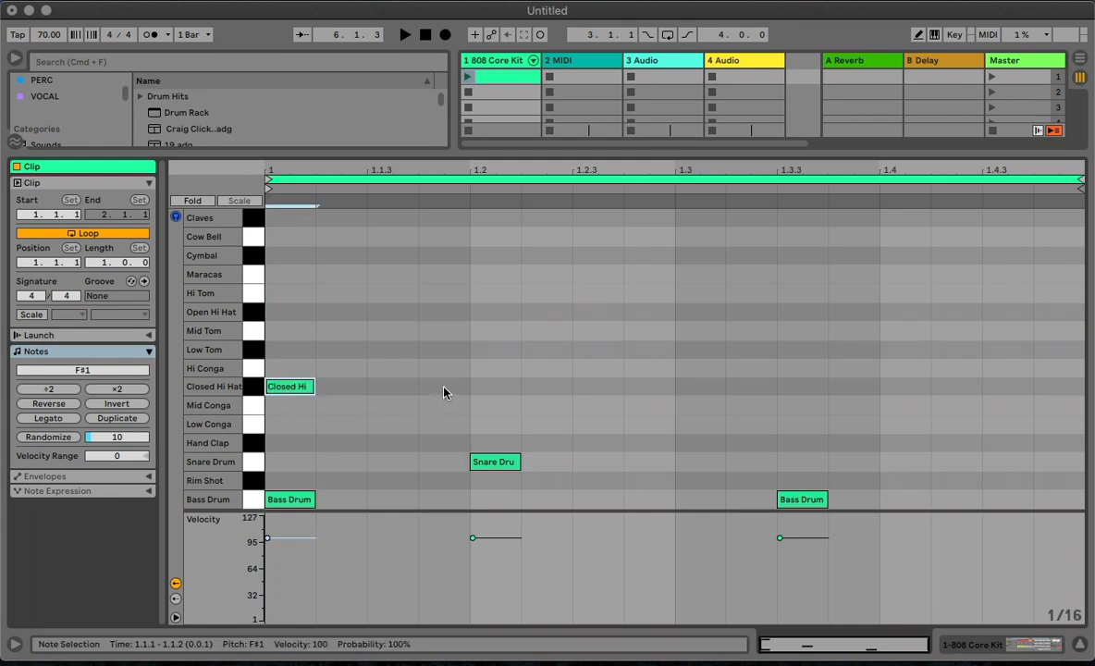
{"action": "double_click", "coordinate": [444, 389]}
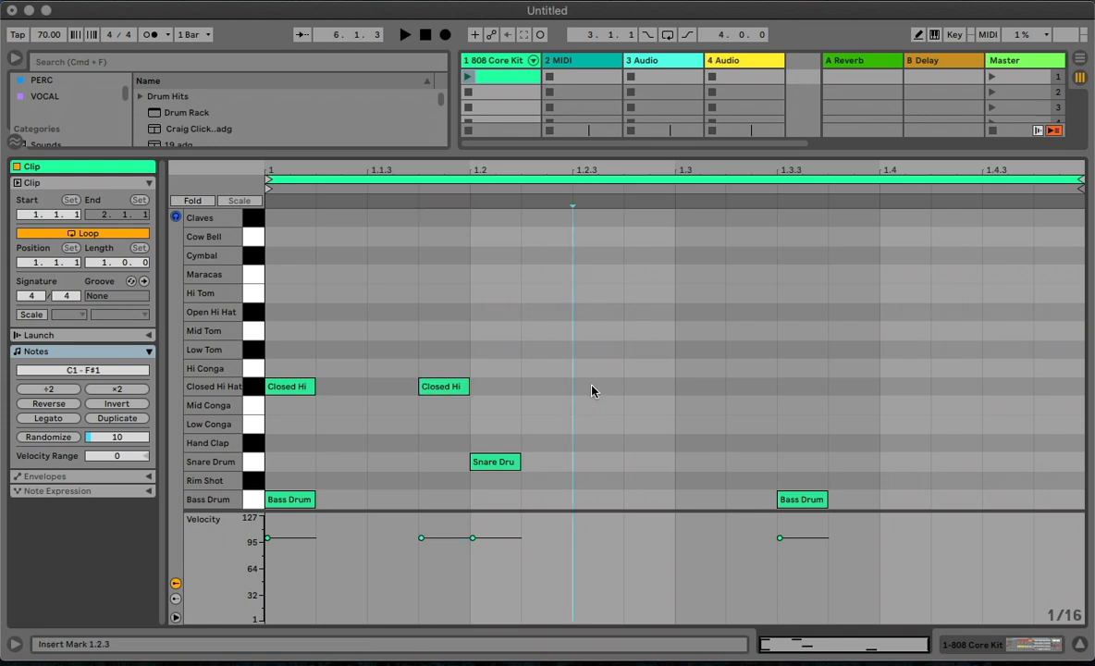
{"action": "double_click", "coordinate": [620, 388]}
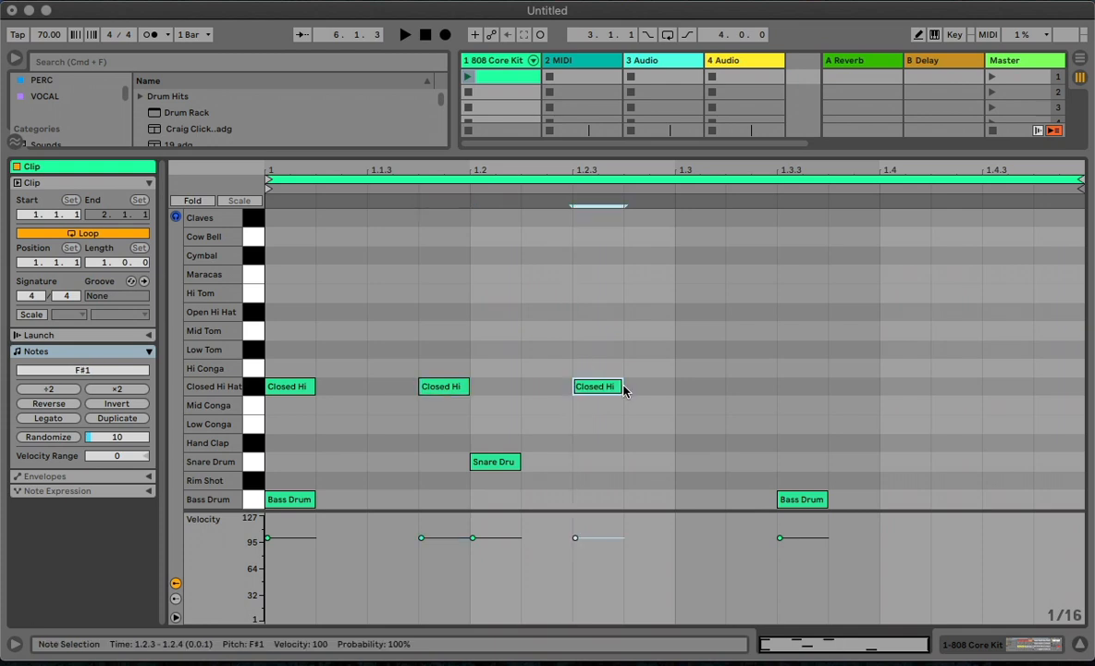
{"action": "double_click", "coordinate": [750, 388]}
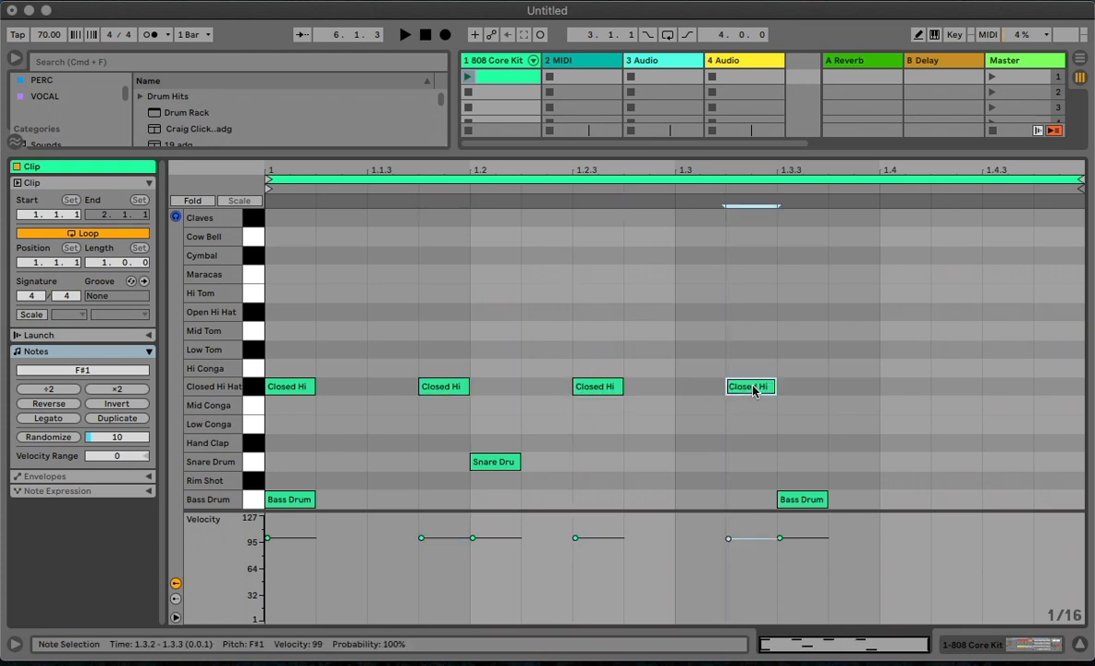
Add five consecutive closed hi-hat notes on the sixteenths from 1.3.4 to 1.4.4.
{"action": "double_click", "coordinate": [857, 391]}
{"action": "double_click", "coordinate": [911, 388]}
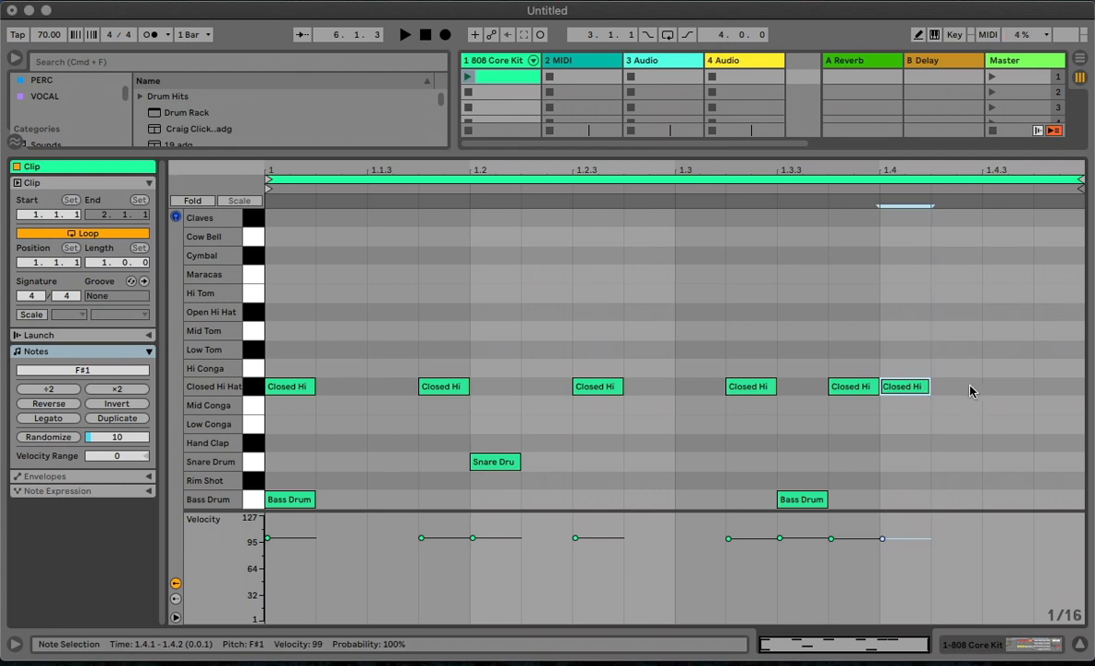
{"action": "double_click", "coordinate": [970, 388]}
{"action": "double_click", "coordinate": [1006, 386]}
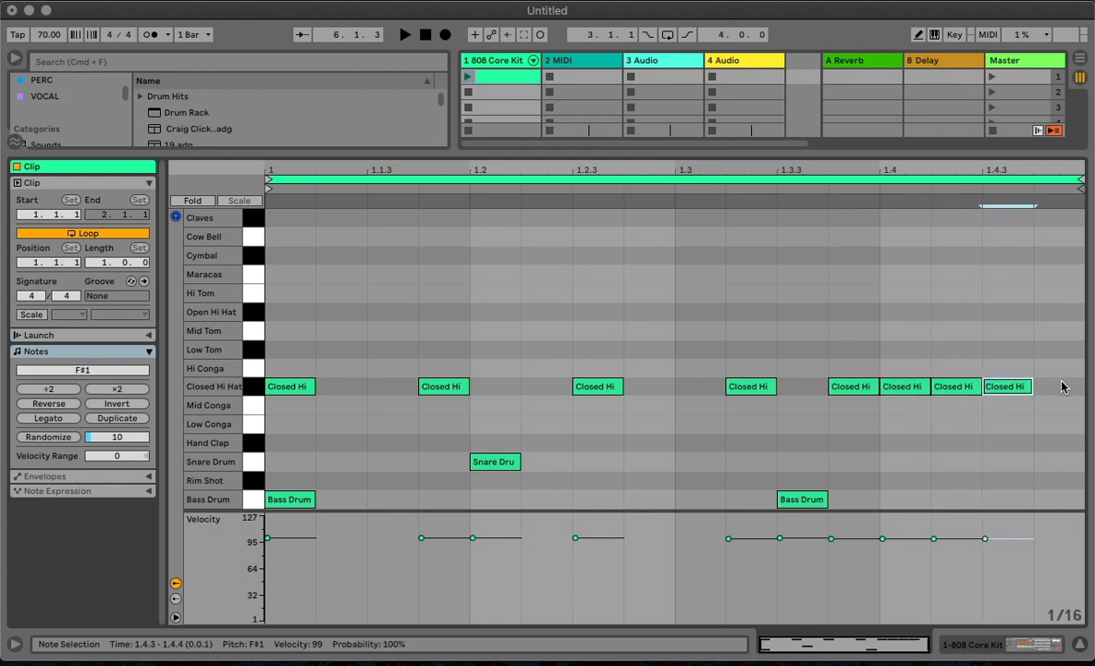
{"action": "double_click", "coordinate": [1061, 386]}
Select the five consecutive closed hi-hats starting at 1.3.4 and compress them to a quarter of their length as a fast roll.
{"action": "left_click", "coordinate": [844, 361]}
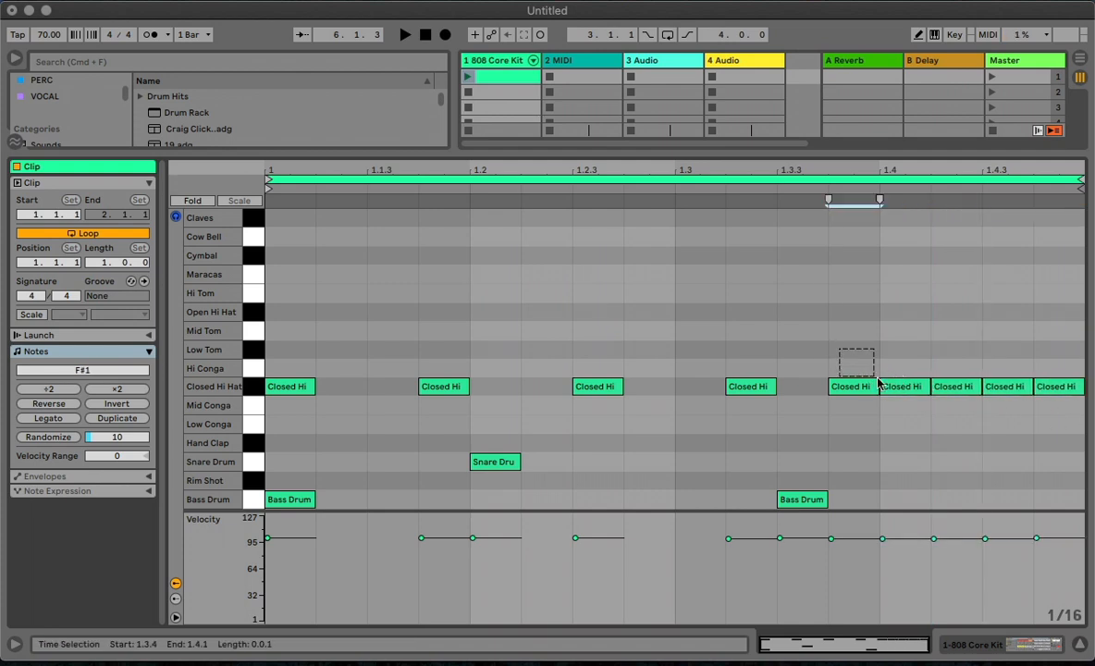
{"action": "left_click_drag", "start_coordinate": [879, 384], "coordinate": [1040, 407]}
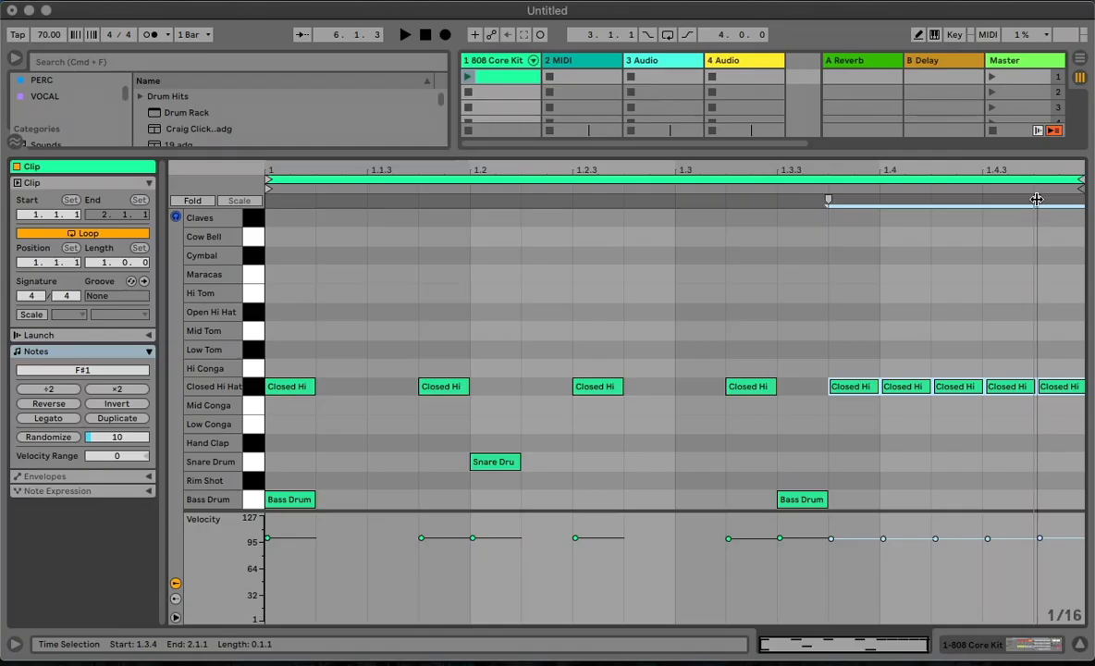
{"action": "mouse_move", "coordinate": [1035, 200]}
{"action": "left_mouse_down"}
{"action": "mouse_move", "coordinate": [890, 245]}
{"action": "mouse_move", "coordinate": [929, 242]}
{"action": "left_mouse_up"}
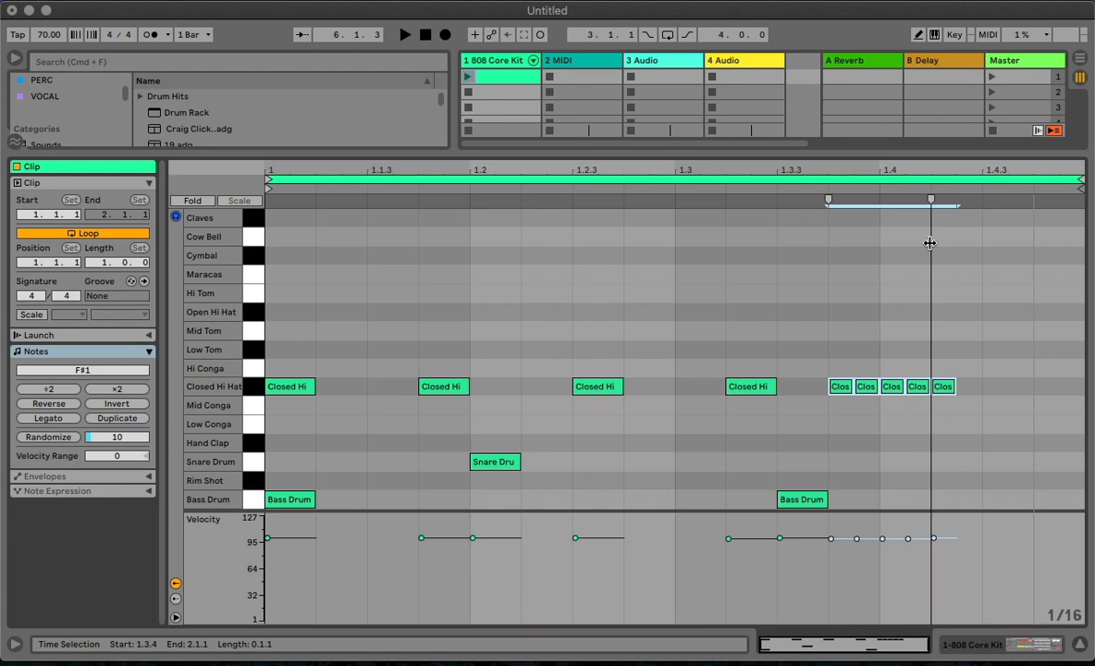
{"action": "left_click_drag", "start_coordinate": [929, 242], "coordinate": [883, 245]}
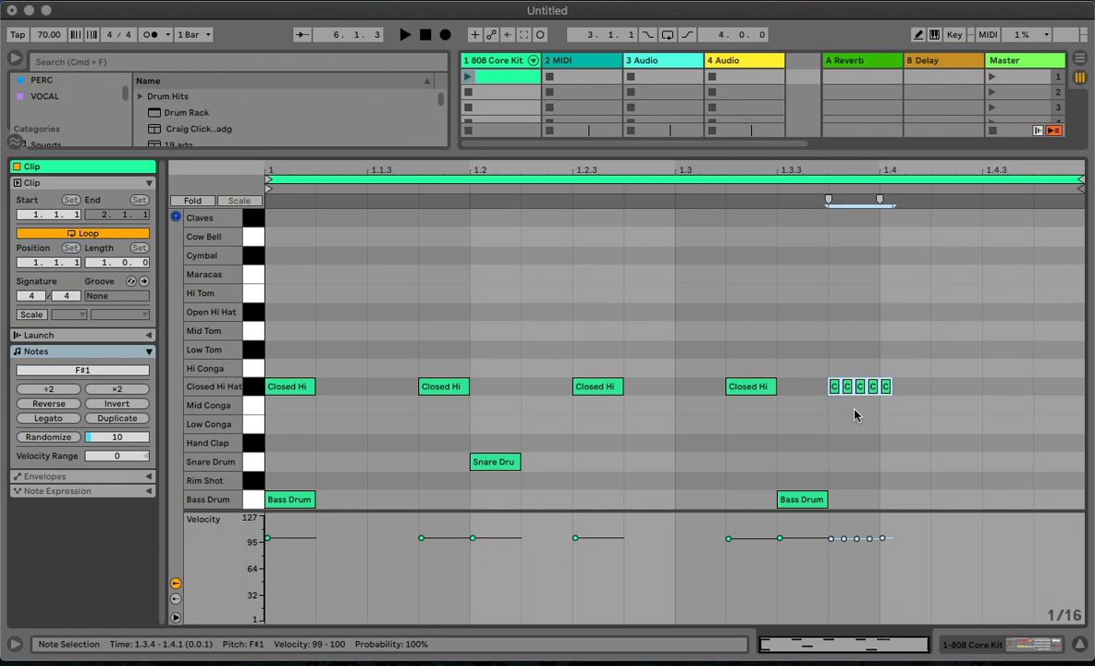
Move the five-note hi-hat roll to start at 1.4.3 and add a closed hi-hat note at 1.4.2.
{"action": "left_click_drag", "start_coordinate": [827, 338], "coordinate": [902, 439]}
{"action": "left_click_drag", "start_coordinate": [832, 390], "coordinate": [986, 392]}
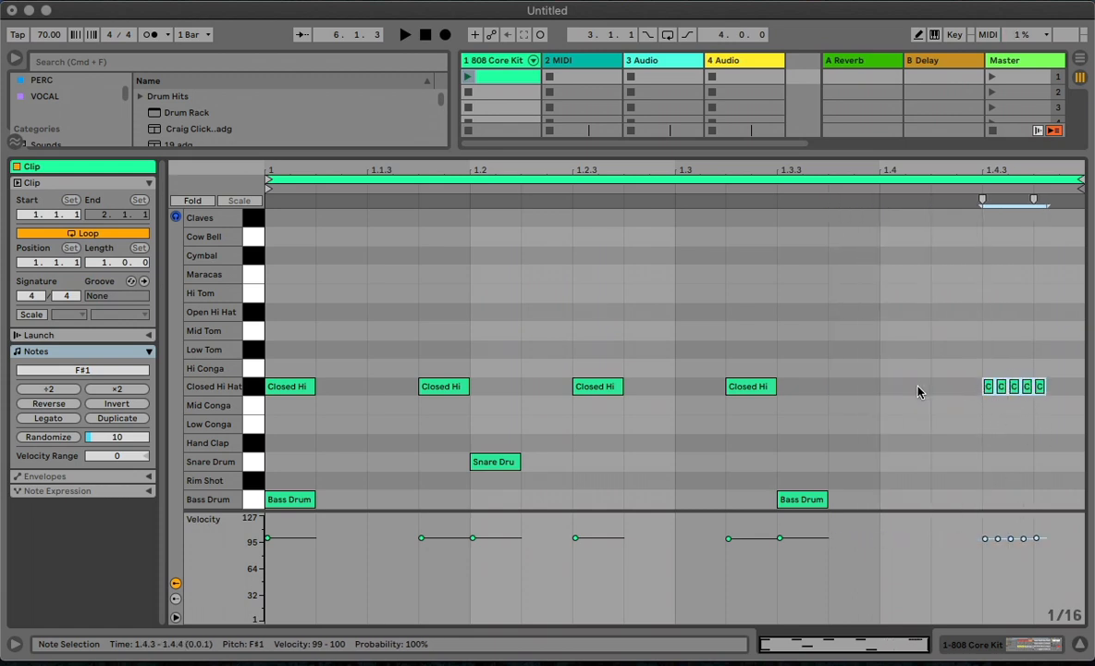
{"action": "double_click", "coordinate": [967, 389]}
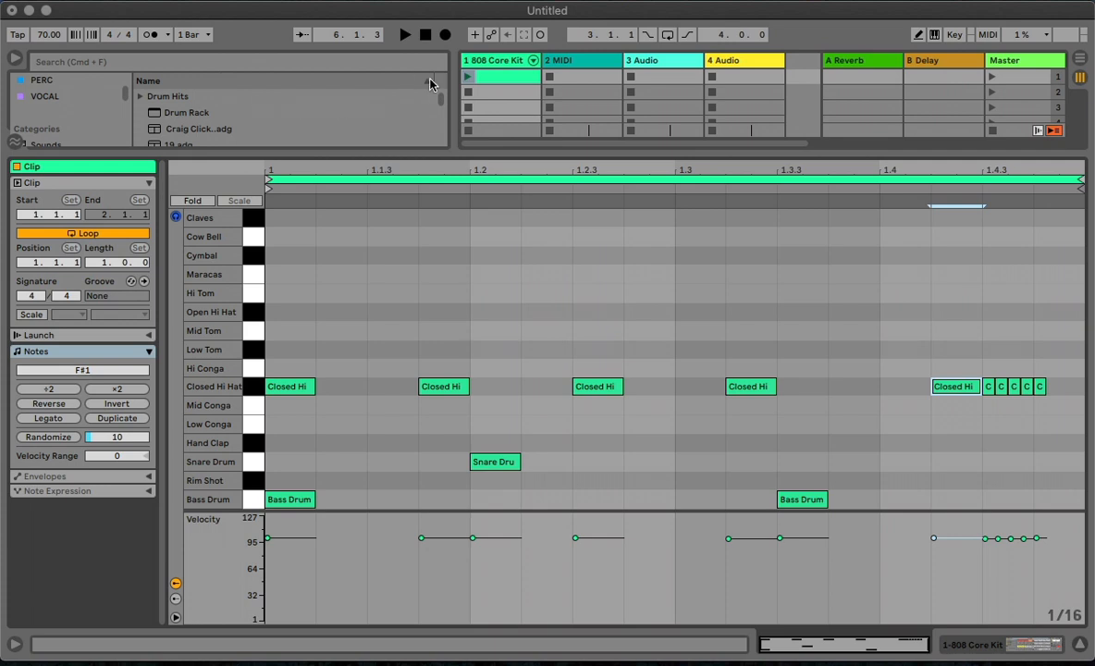
Launch the drum clip to listen to the pattern, and stop playback.
{"action": "left_click", "coordinate": [468, 78]}
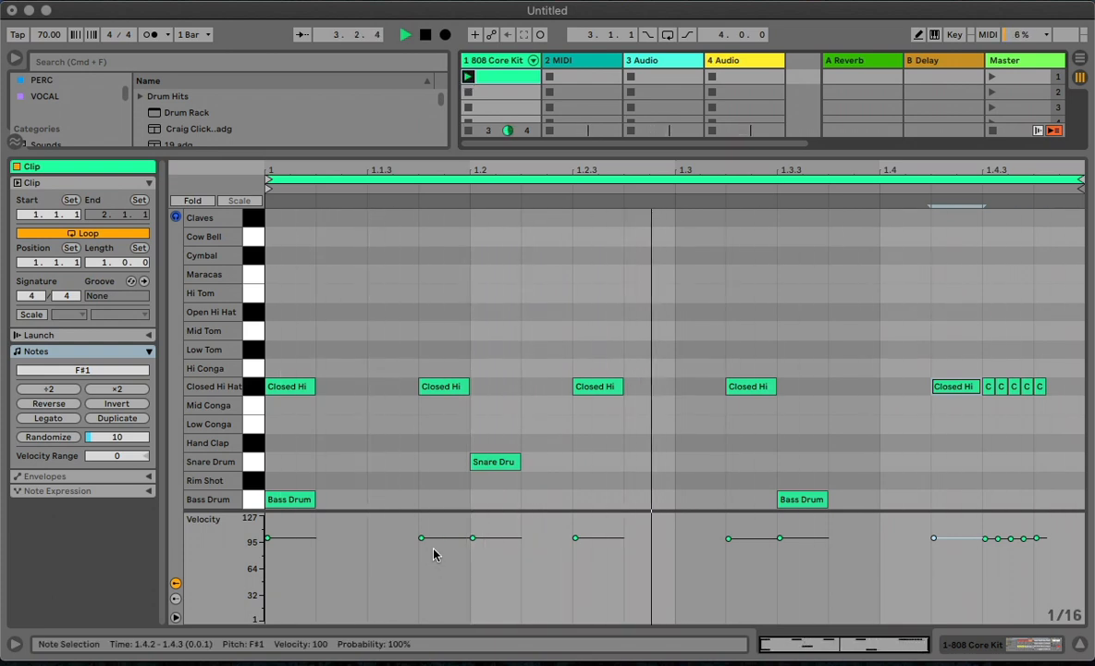
{"action": "key", "text": "space"}
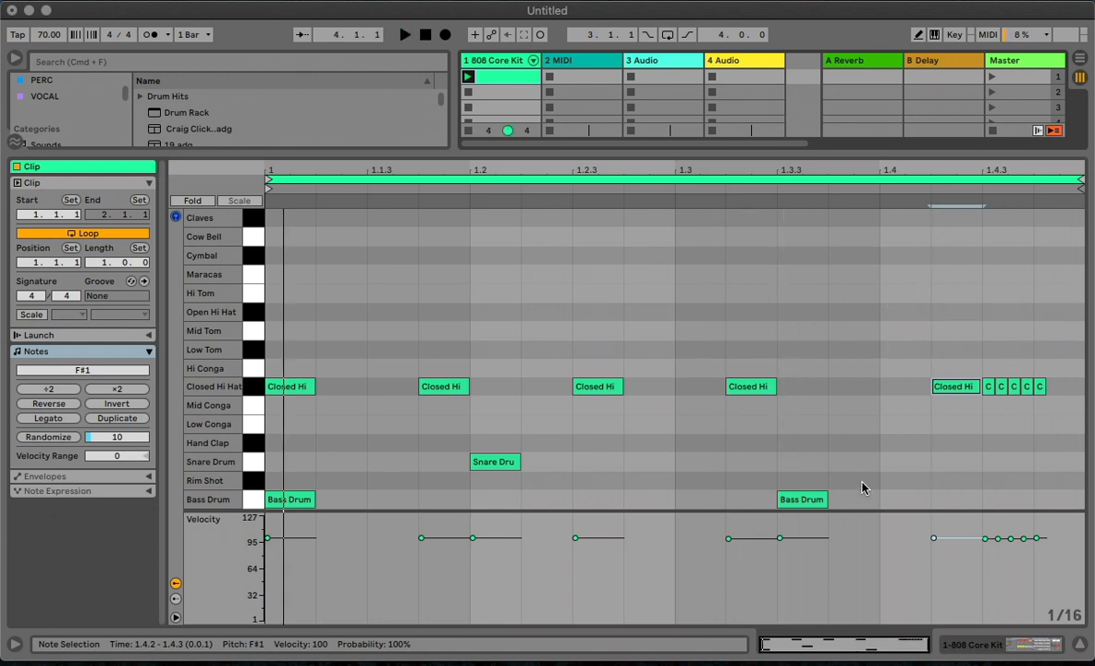
Try the hi-hat roll at 1.4.1, listen to the loop and undo the move.
{"action": "left_click_drag", "start_coordinate": [988, 366], "coordinate": [889, 392]}
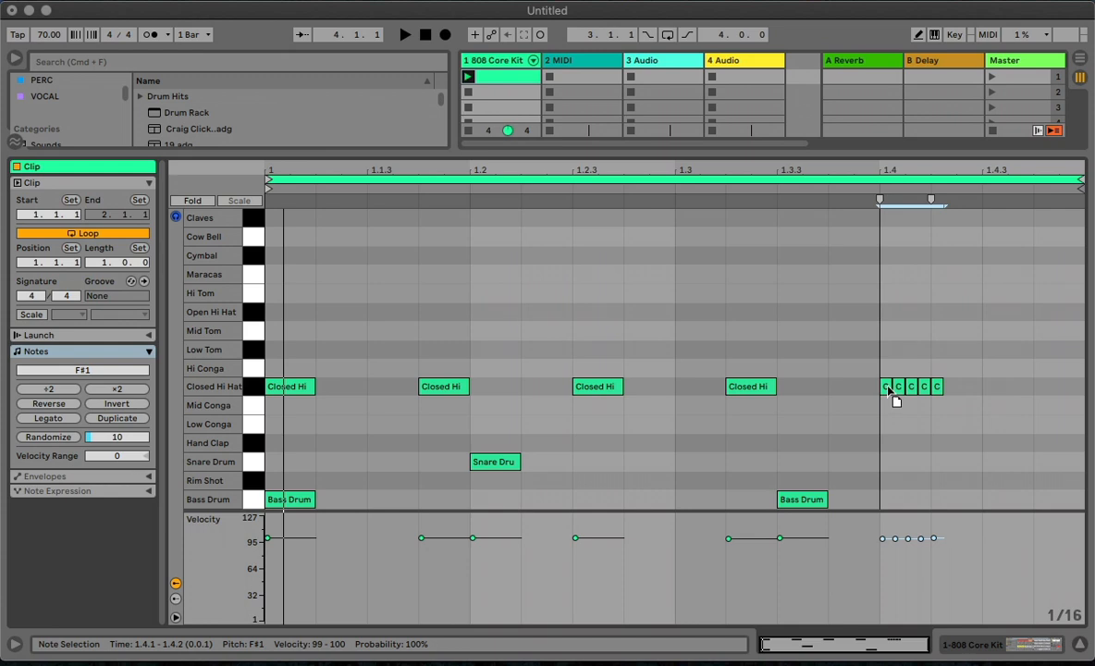
{"action": "key", "text": "space"}
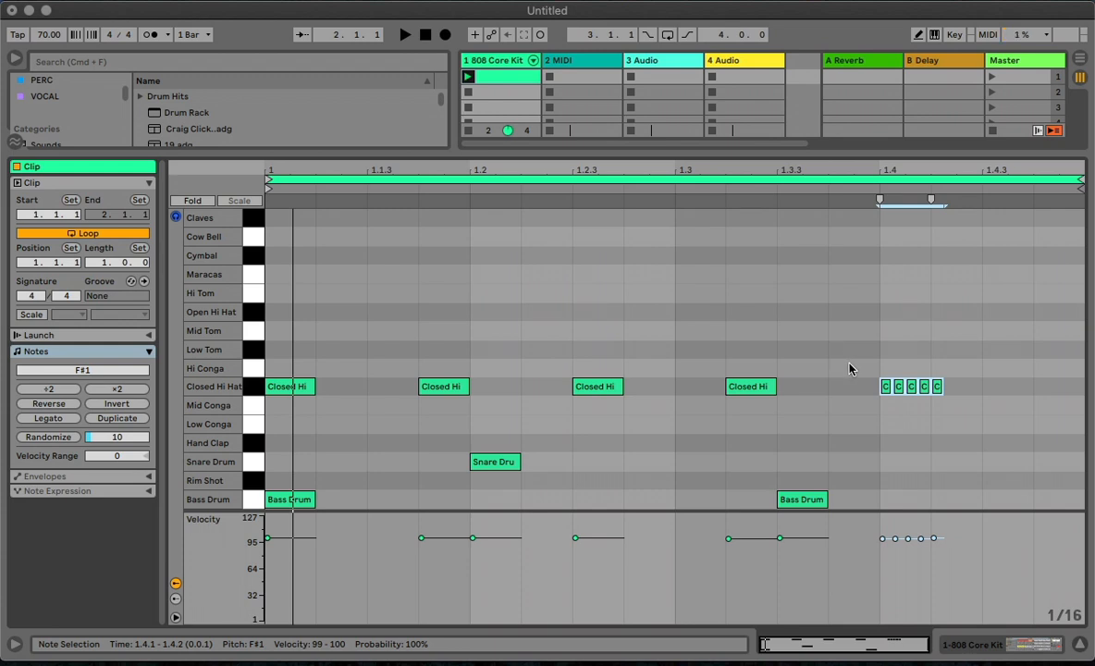
{"action": "key", "text": "super+z"}
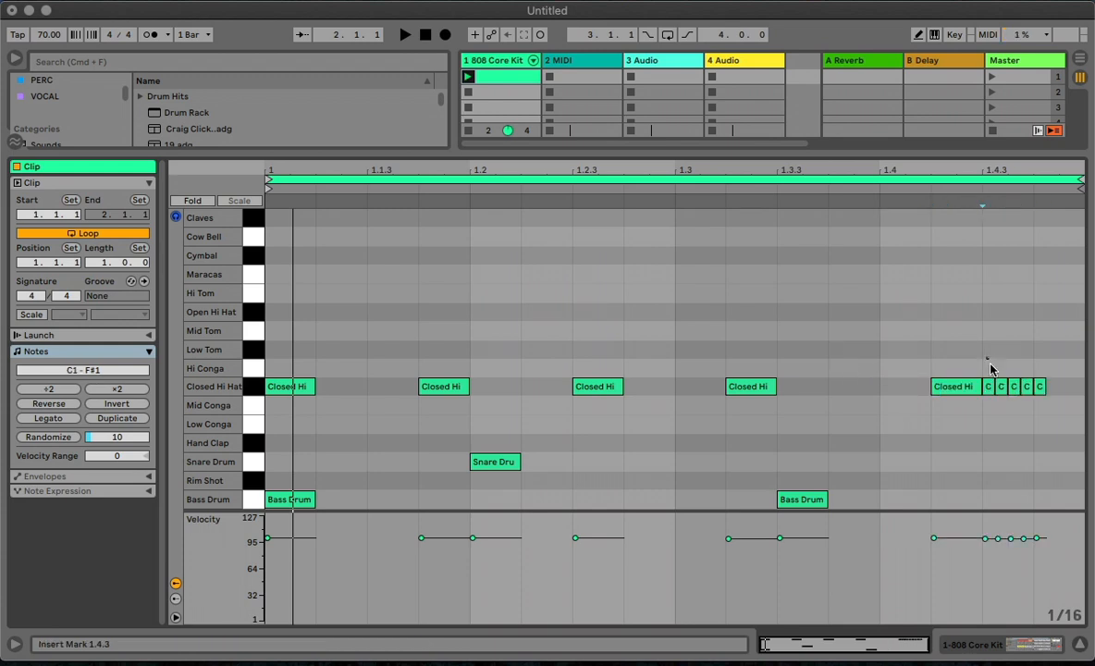
Copy the five-note hi-hat roll at 1.4.3 to 1.2.4 and play the loop.
{"action": "left_click_drag", "start_coordinate": [986, 357], "coordinate": [1048, 423]}
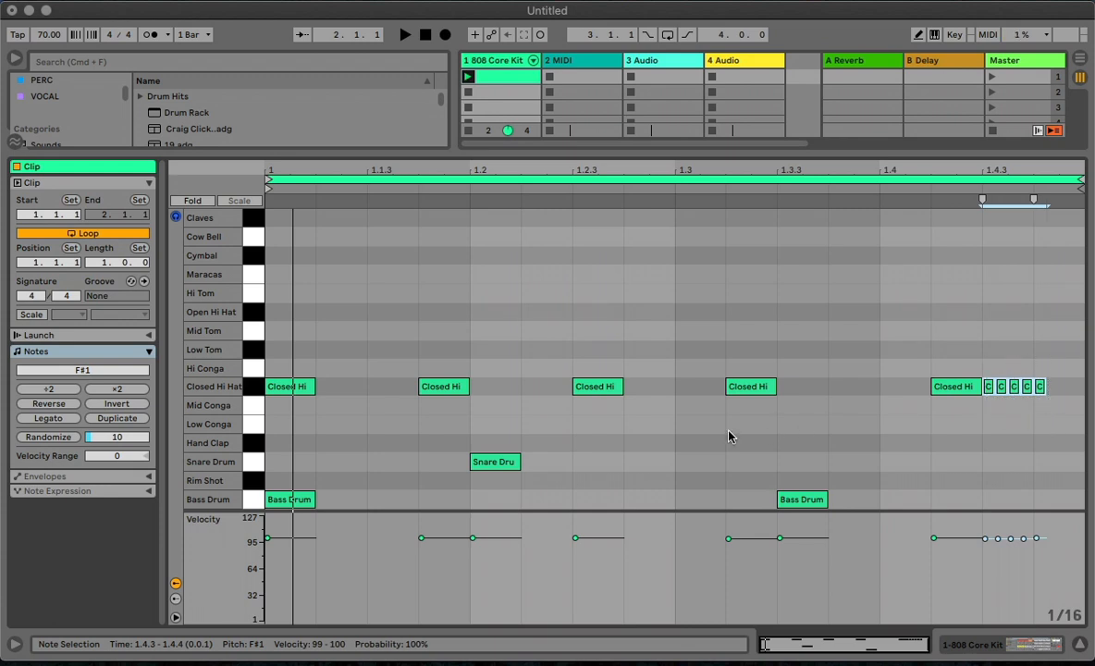
{"action": "left_click", "coordinate": [521, 386]}
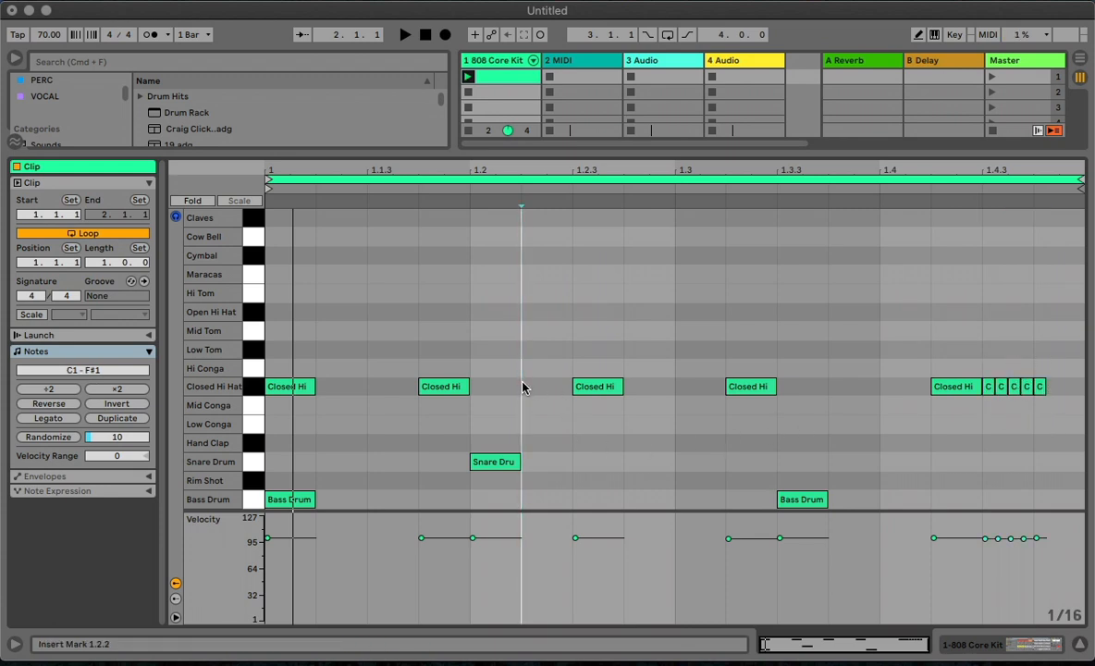
{"action": "left_click", "coordinate": [628, 396]}
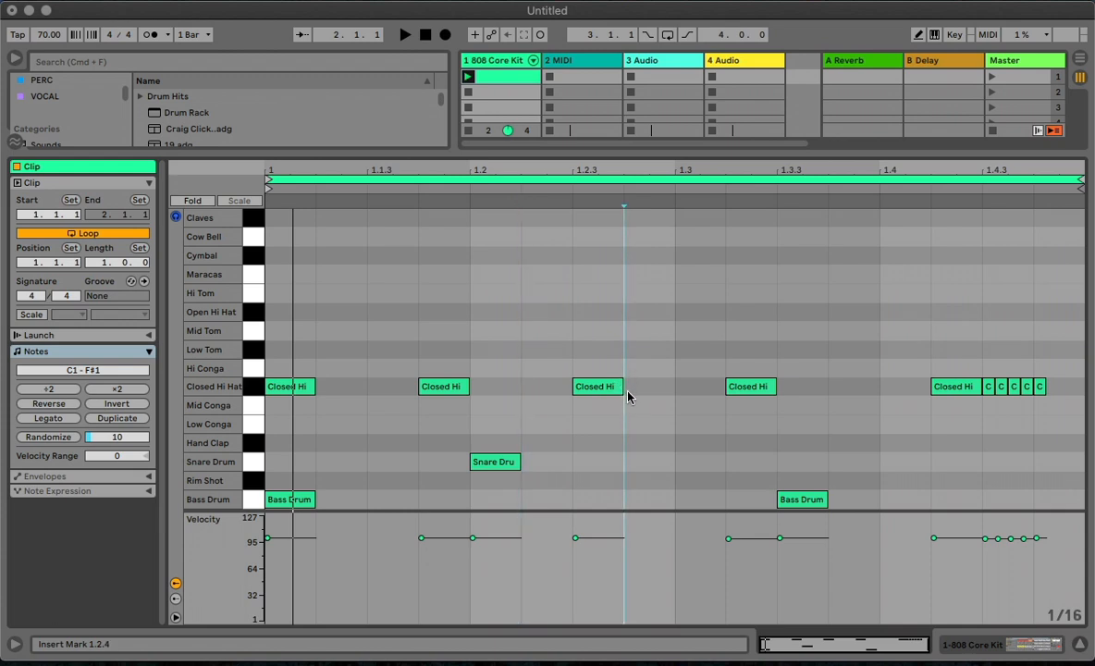
{"action": "key", "text": "super+v"}
{"action": "key", "text": "space"}
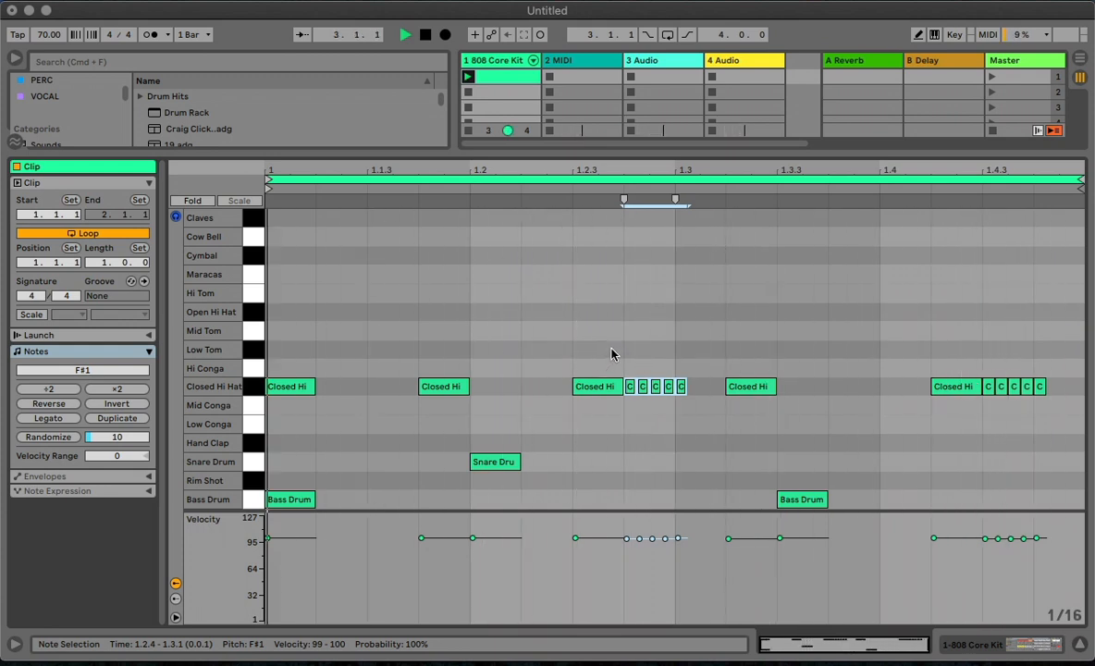
Stop playback, and hide and show the velocity lane below the drum notes.
{"action": "key", "text": "space"}
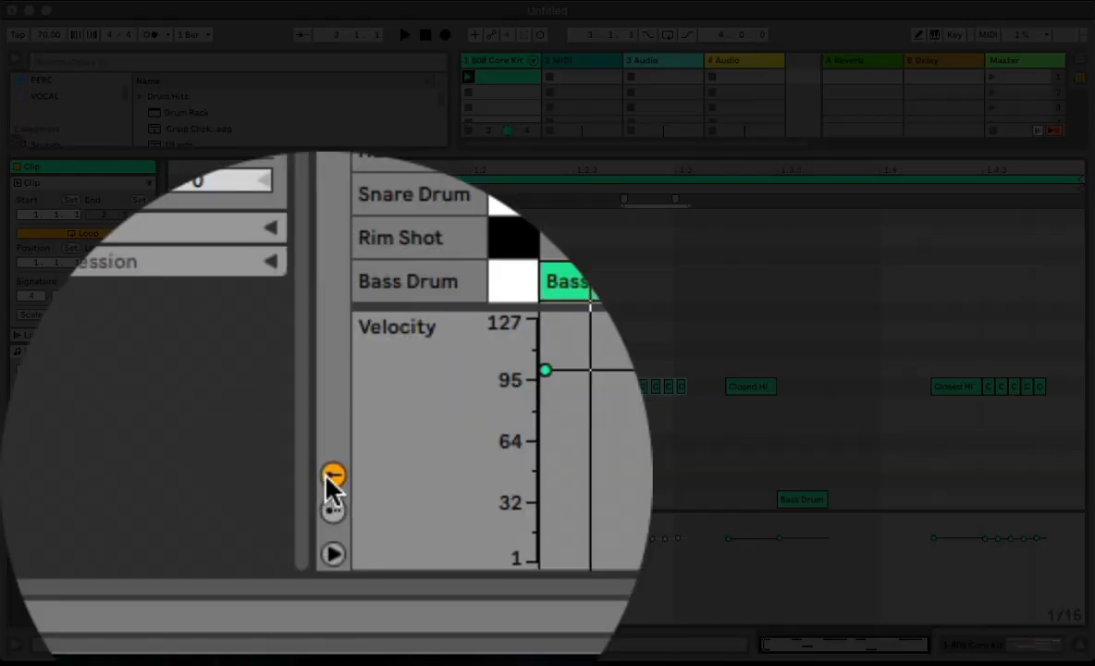
{"action": "left_click", "coordinate": [327, 475]}
{"action": "left_click", "coordinate": [326, 475]}
{"action": "left_click", "coordinate": [327, 475]}
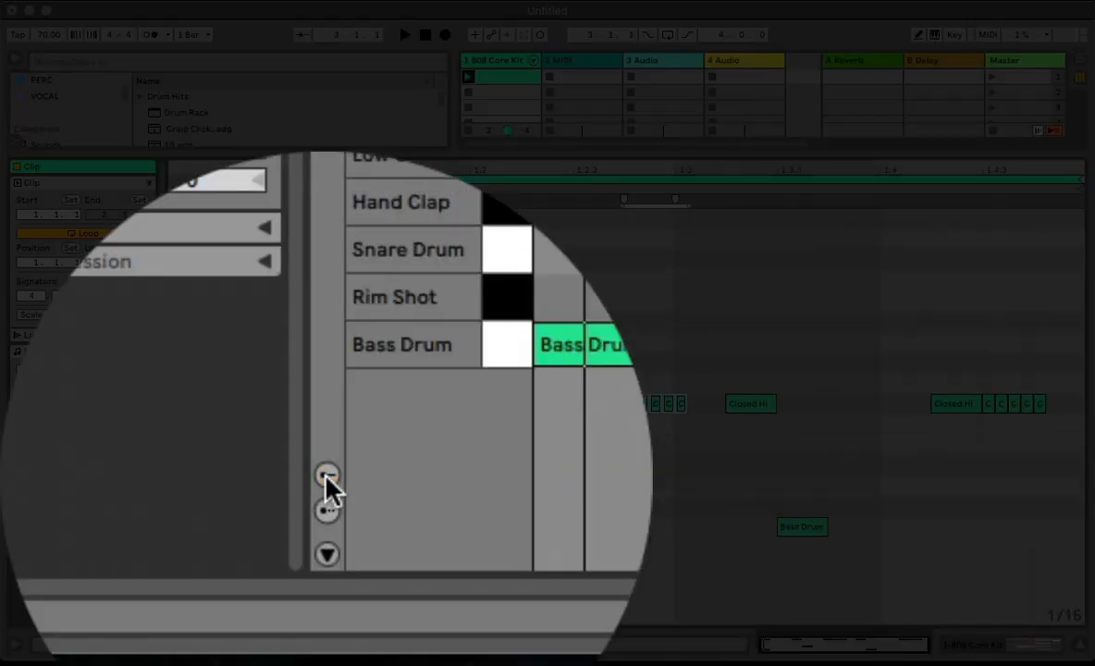
{"action": "left_click", "coordinate": [327, 476]}
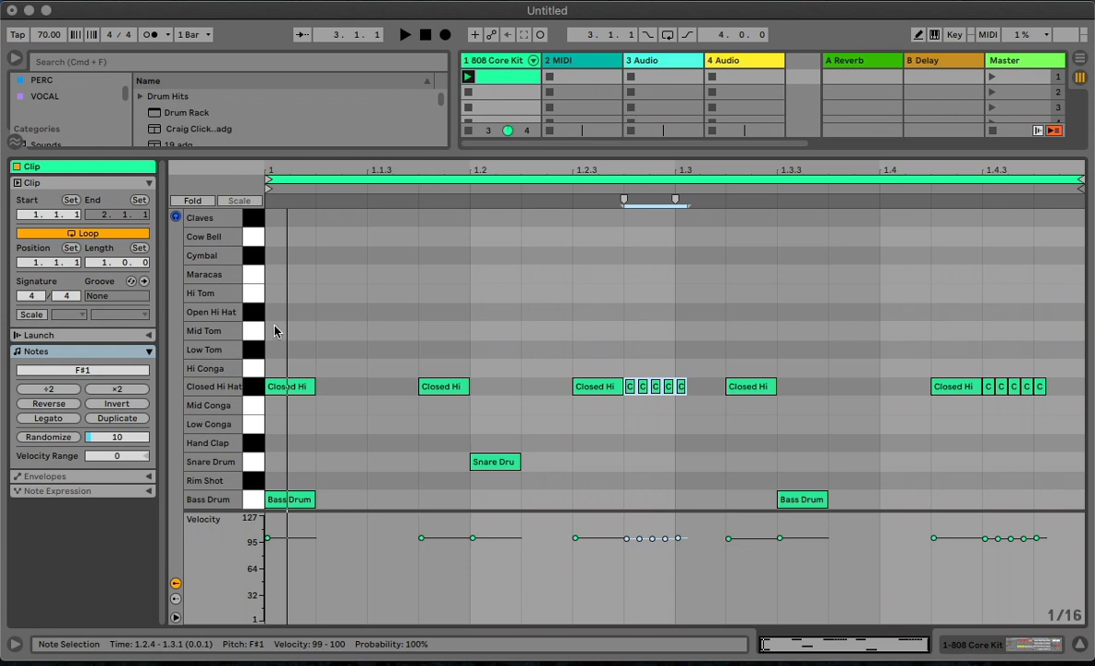
Select all notes in the drum clip and set the velocity randomize amount to 12.
{"action": "left_click", "coordinate": [396, 302]}
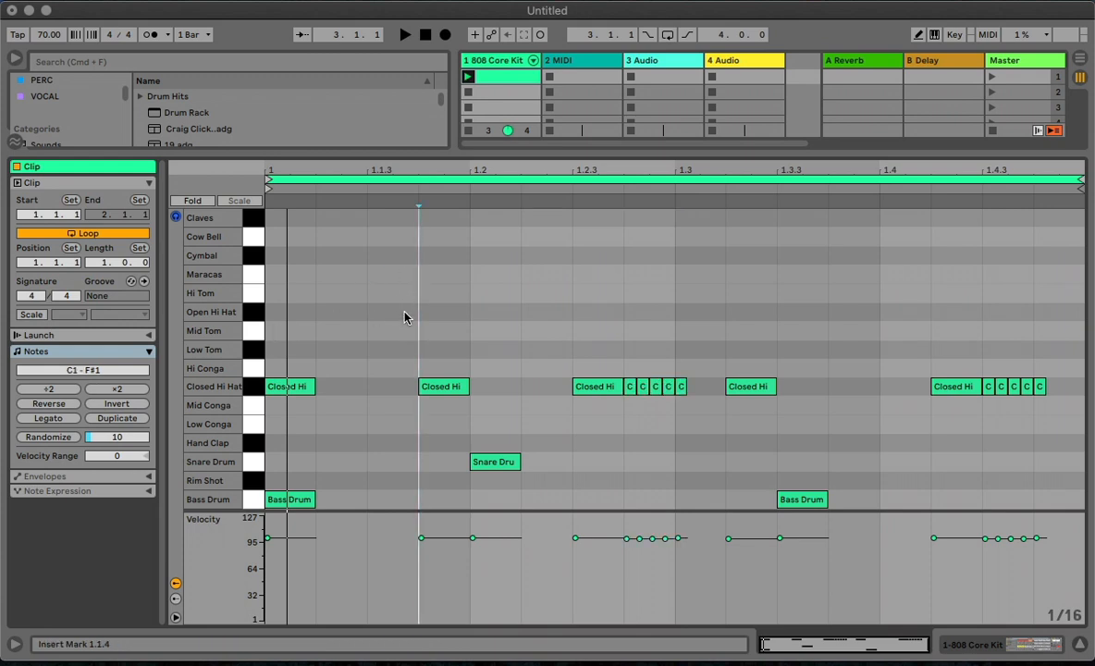
{"action": "key", "text": "super+a"}
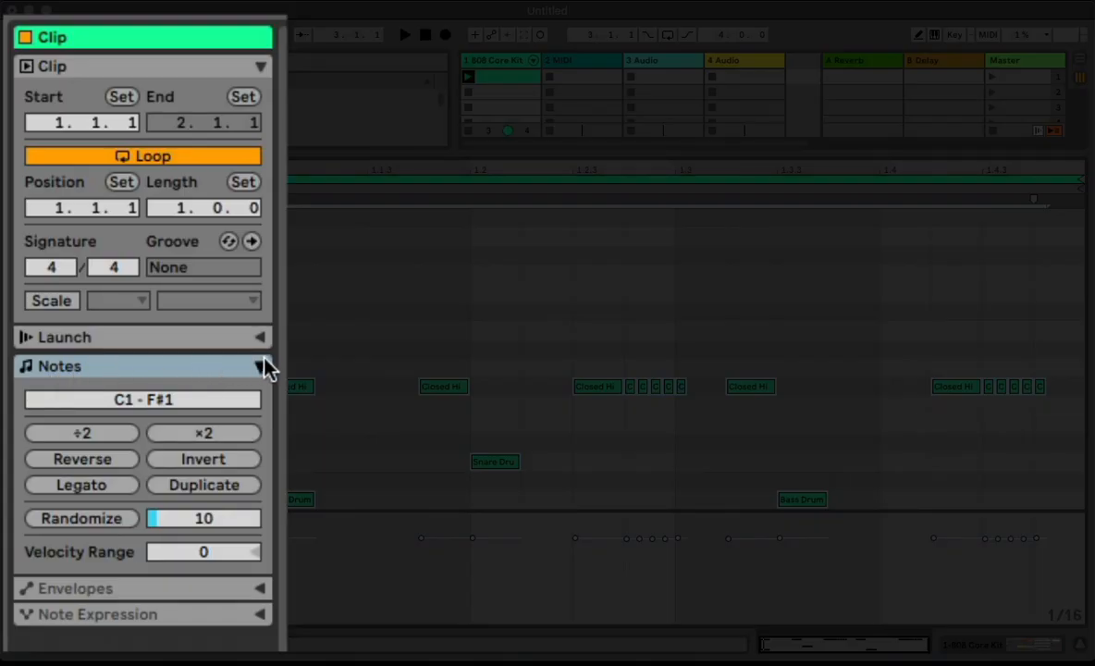
{"action": "left_click", "coordinate": [264, 367]}
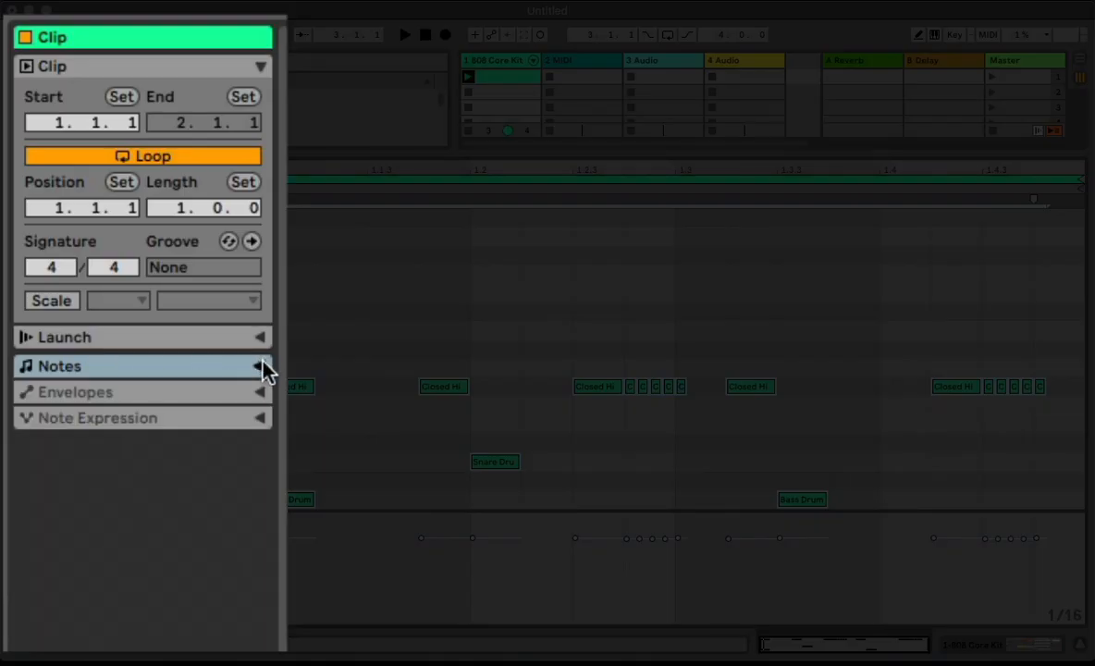
{"action": "left_click", "coordinate": [263, 367]}
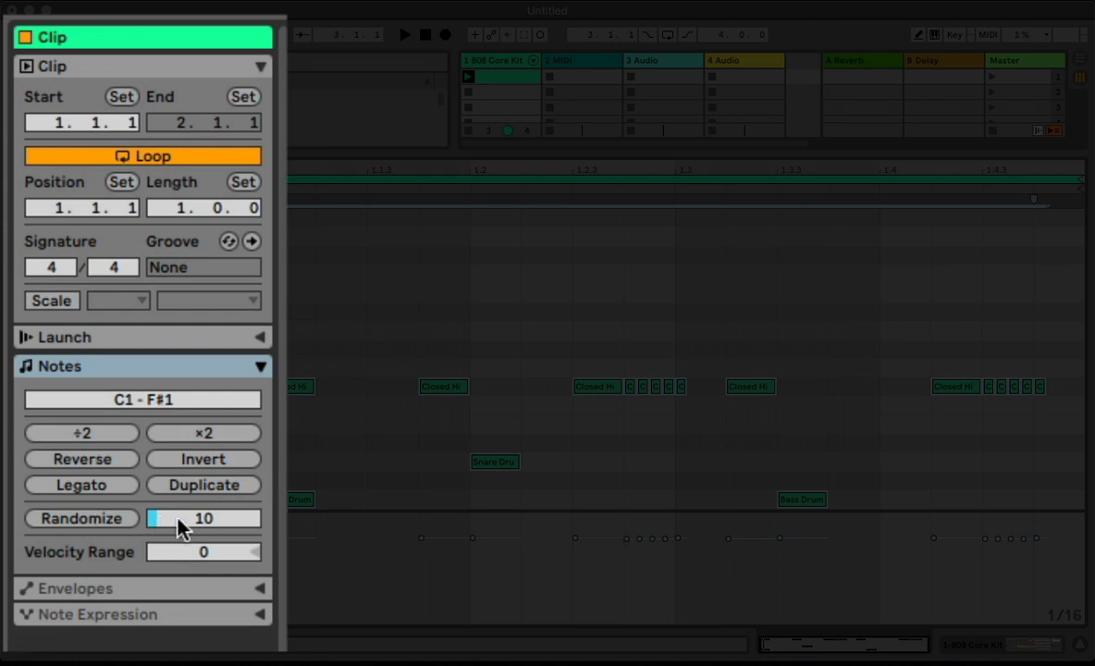
{"action": "left_click", "coordinate": [200, 521]}
{"action": "left_click_drag", "start_coordinate": [201, 521], "coordinate": [200, 434]}
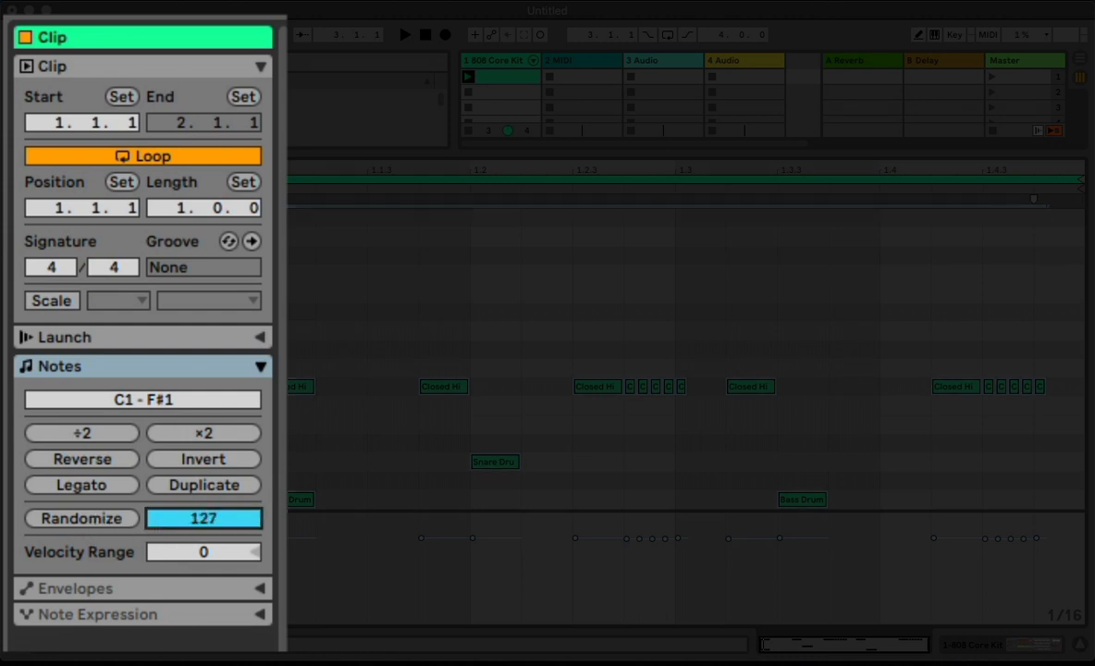
{"action": "left_click_drag", "start_coordinate": [201, 521], "coordinate": [200, 604]}
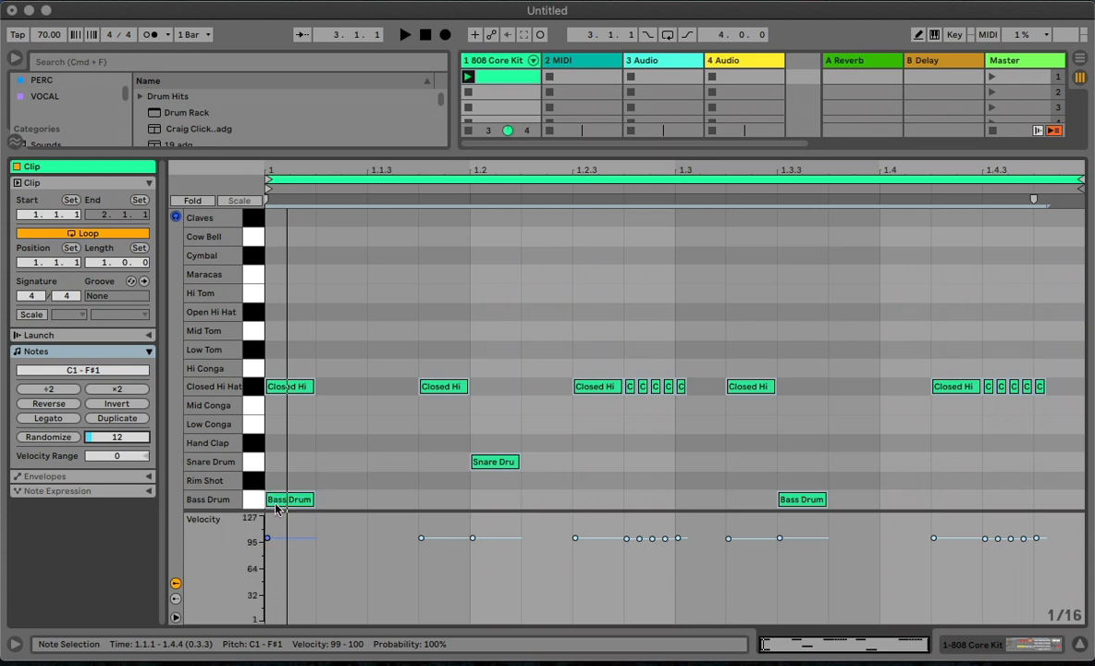
Randomize the velocities of all selected notes with a velocity range of -10, and listen to the loop.
{"action": "left_click_drag", "start_coordinate": [269, 537], "coordinate": [269, 533]}
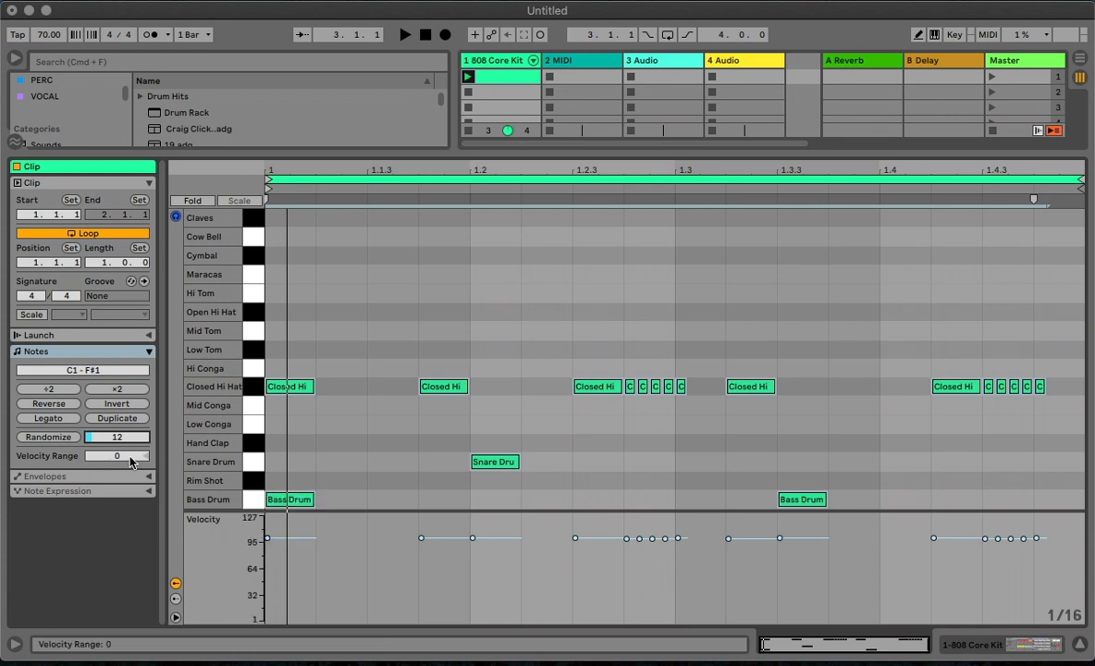
{"action": "left_click_drag", "start_coordinate": [116, 455], "coordinate": [117, 476]}
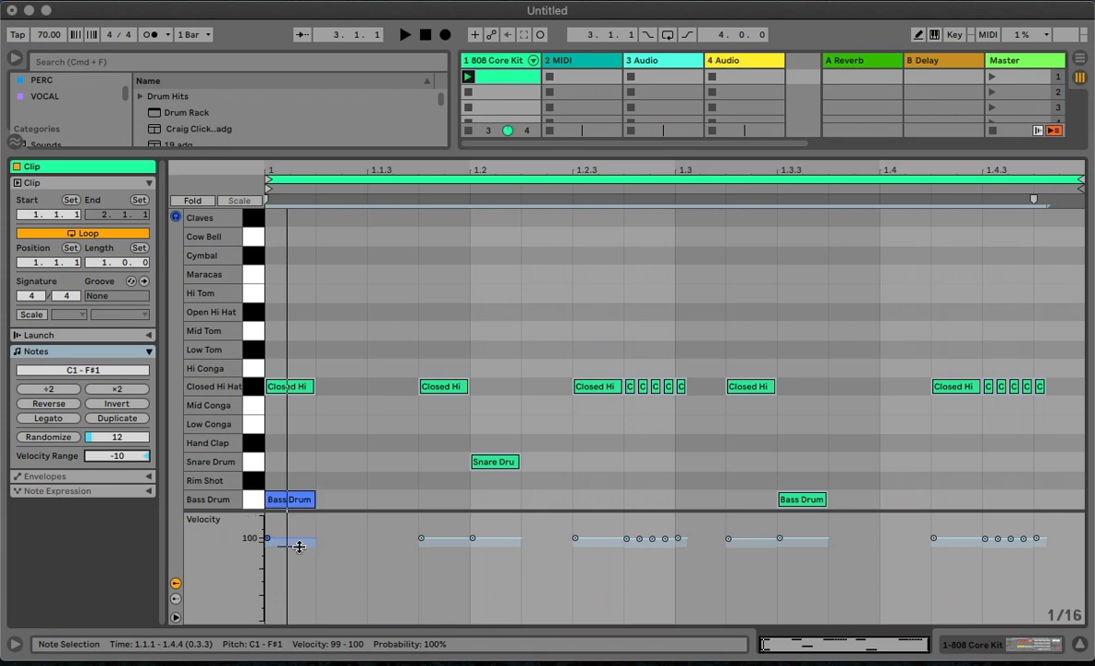
{"action": "left_click", "coordinate": [48, 436]}
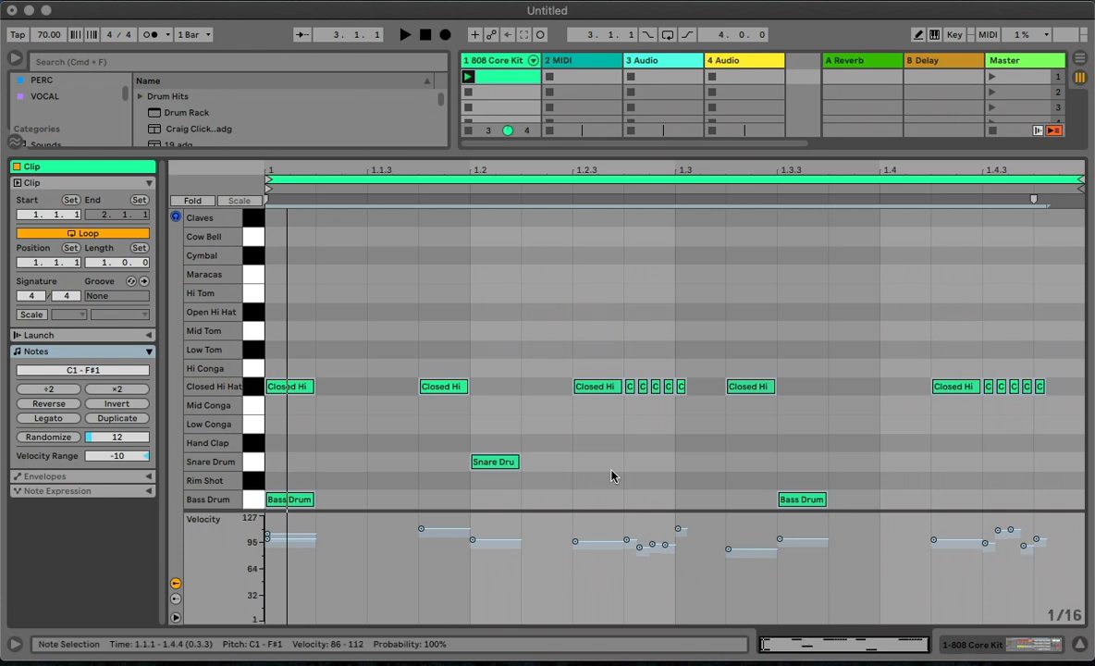
{"action": "key", "text": "space"}
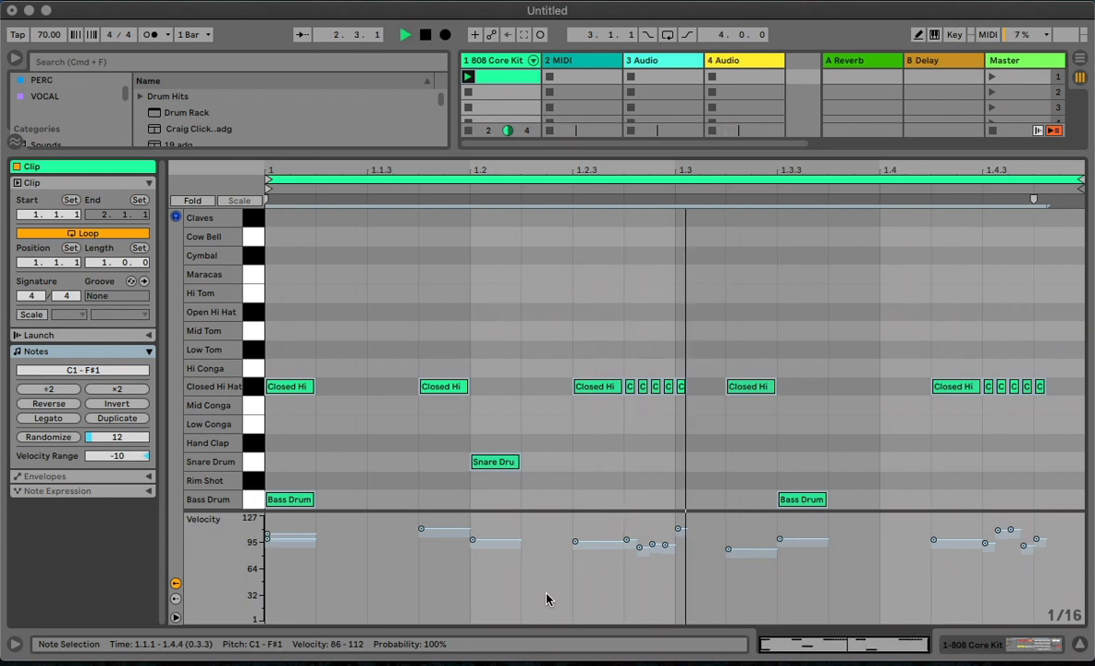
{"action": "key", "text": "space"}
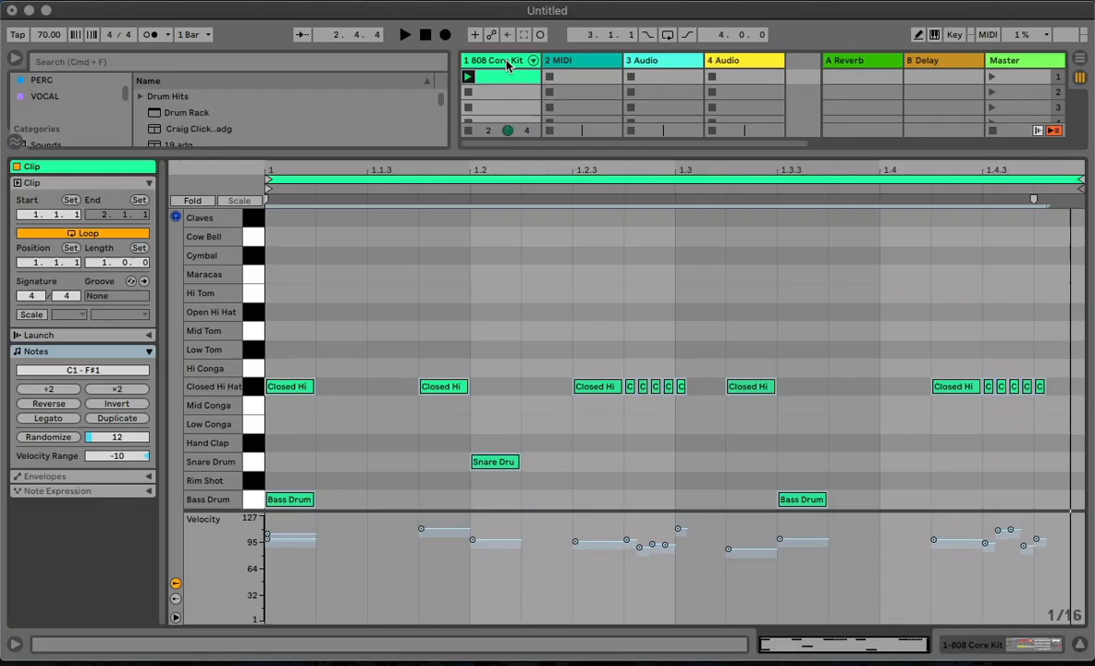
Show the kit's devices and, during playback, set the bass drum's Drive to 13.9 dB, Tone to 74 and Decay to 93.
{"action": "left_click", "coordinate": [507, 64]}
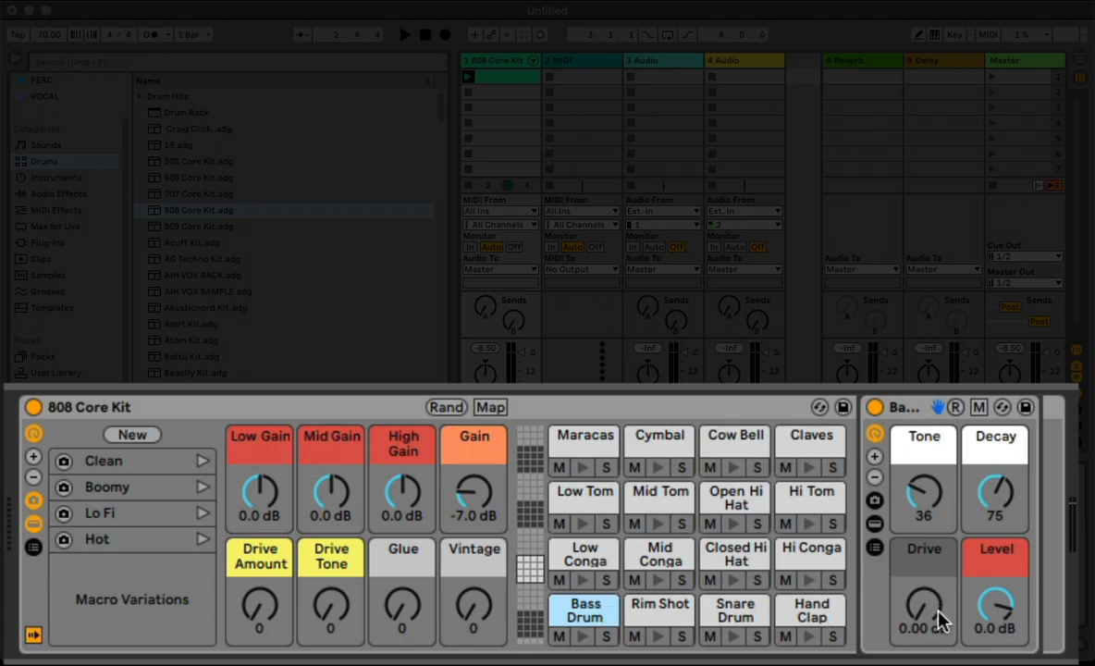
{"action": "left_click", "coordinate": [942, 610]}
{"action": "key", "text": "space"}
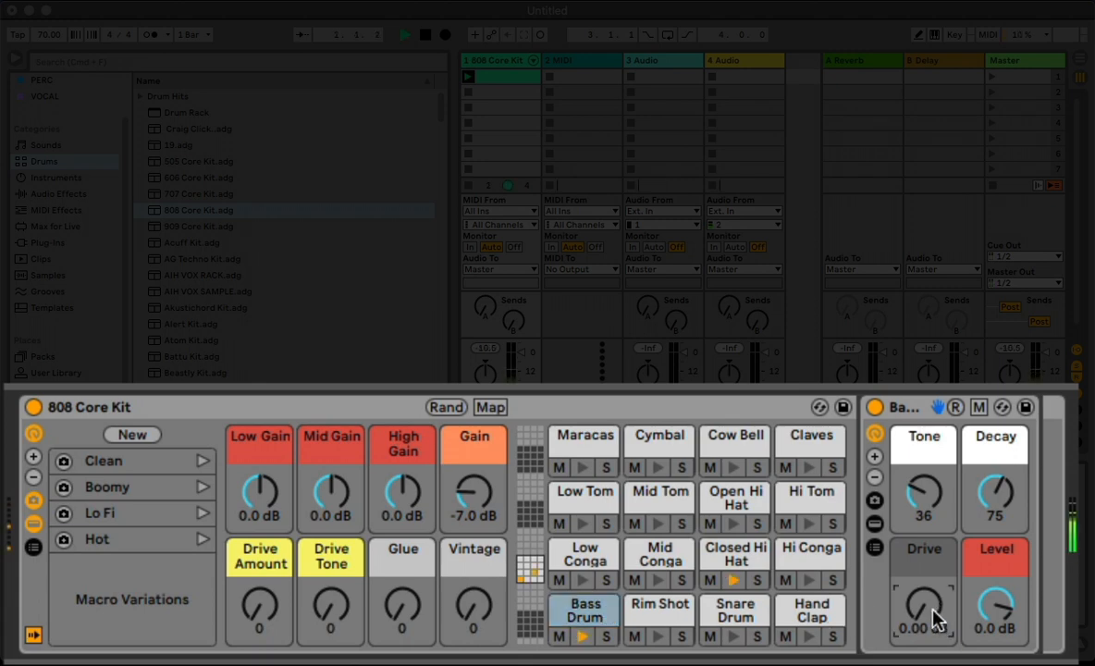
{"action": "left_click_drag", "start_coordinate": [934, 614], "coordinate": [986, 487]}
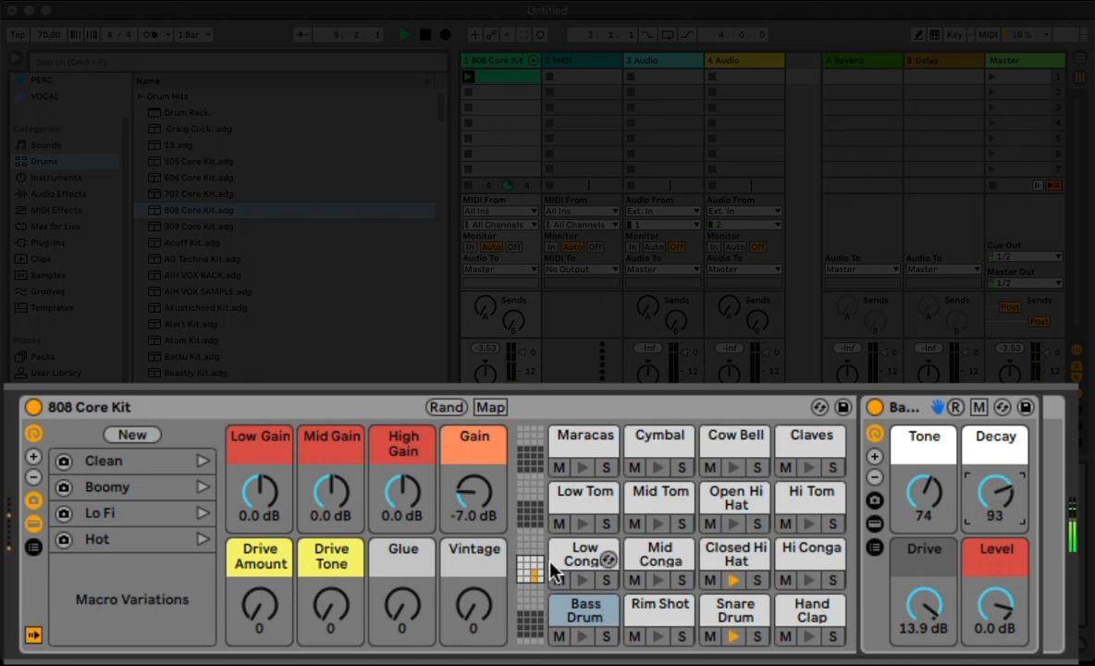
{"action": "key", "text": "space"}
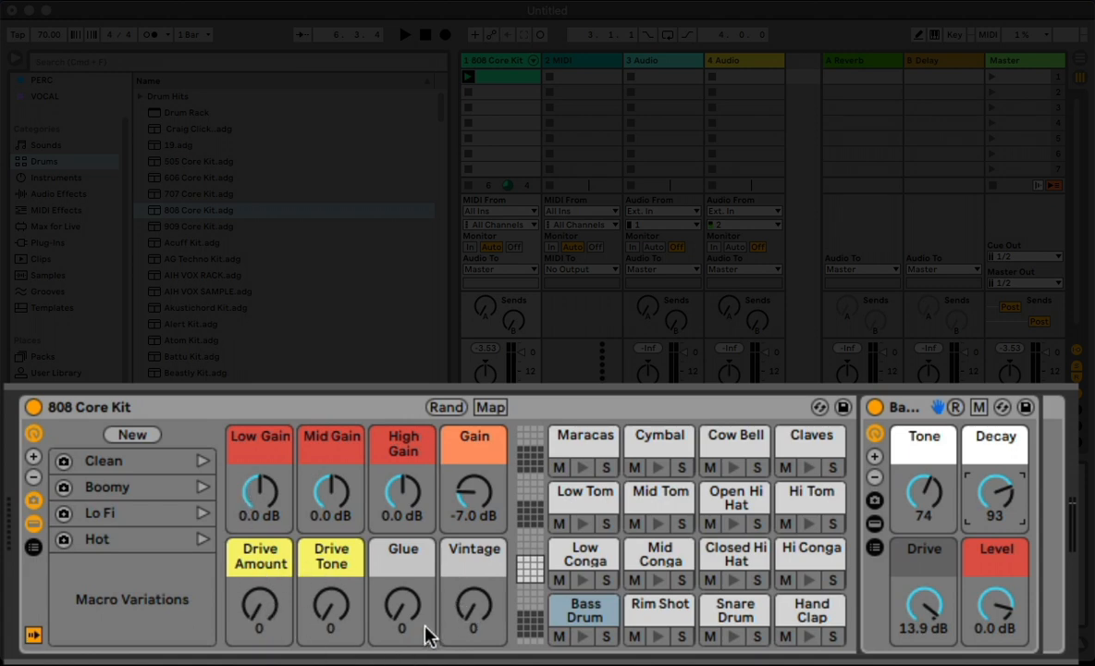
During playback, set the kit's Glue to 79, High Gain to 4.1 dB, Low Gain to 1.8 dB, Drive Amount to 48 and Drive Tone to 127.
{"action": "key", "text": "space"}
{"action": "left_click_drag", "start_coordinate": [402, 603], "coordinate": [402, 540]}
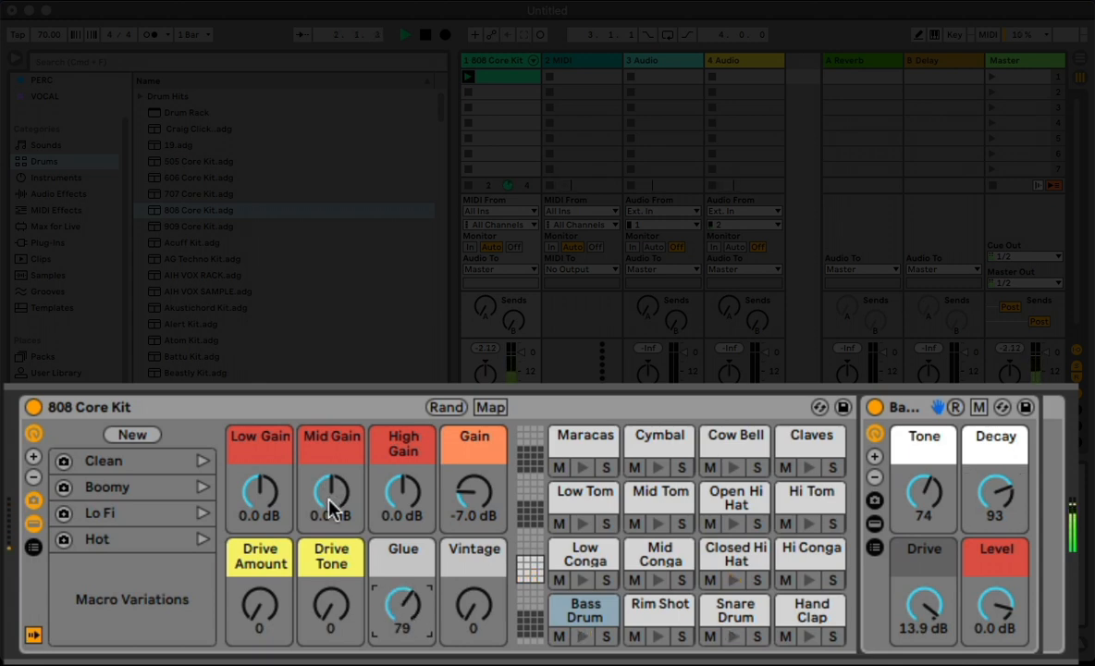
{"action": "left_click_drag", "start_coordinate": [402, 490], "coordinate": [402, 467]}
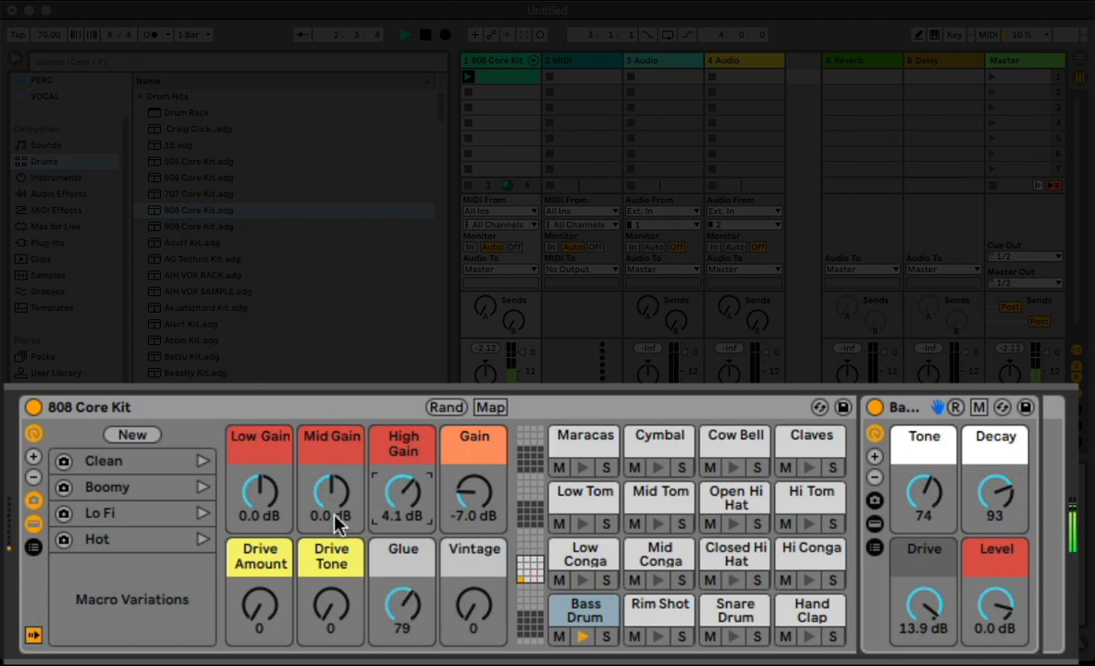
{"action": "left_click_drag", "start_coordinate": [267, 504], "coordinate": [266, 490]}
{"action": "left_click_drag", "start_coordinate": [265, 623], "coordinate": [318, 564]}
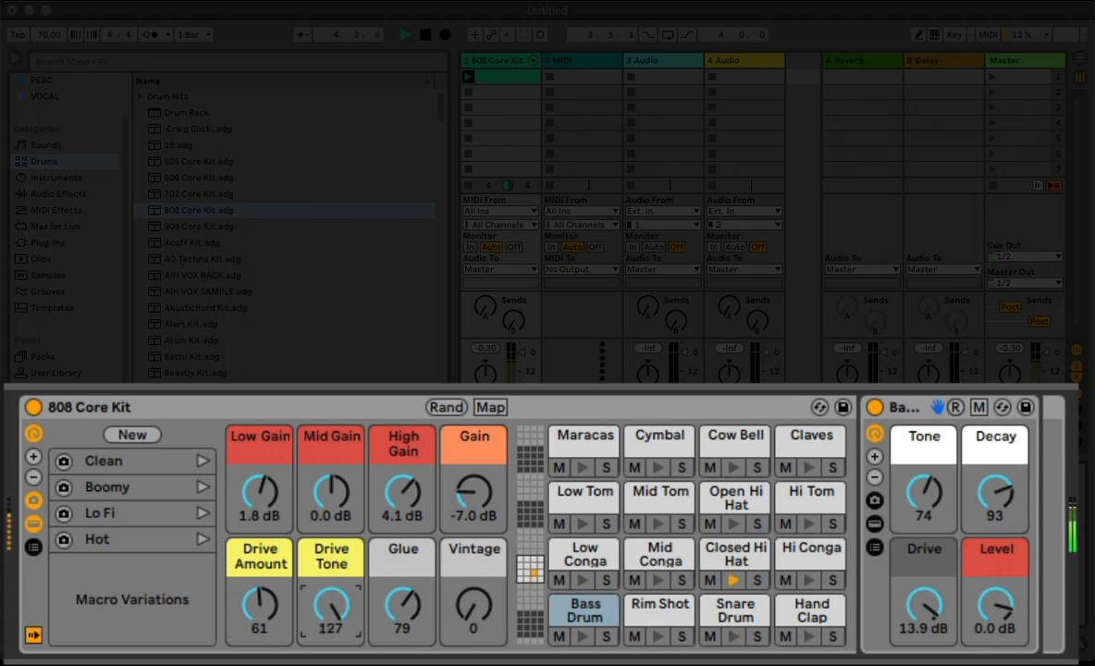
{"action": "left_click_drag", "start_coordinate": [261, 620], "coordinate": [260, 634]}
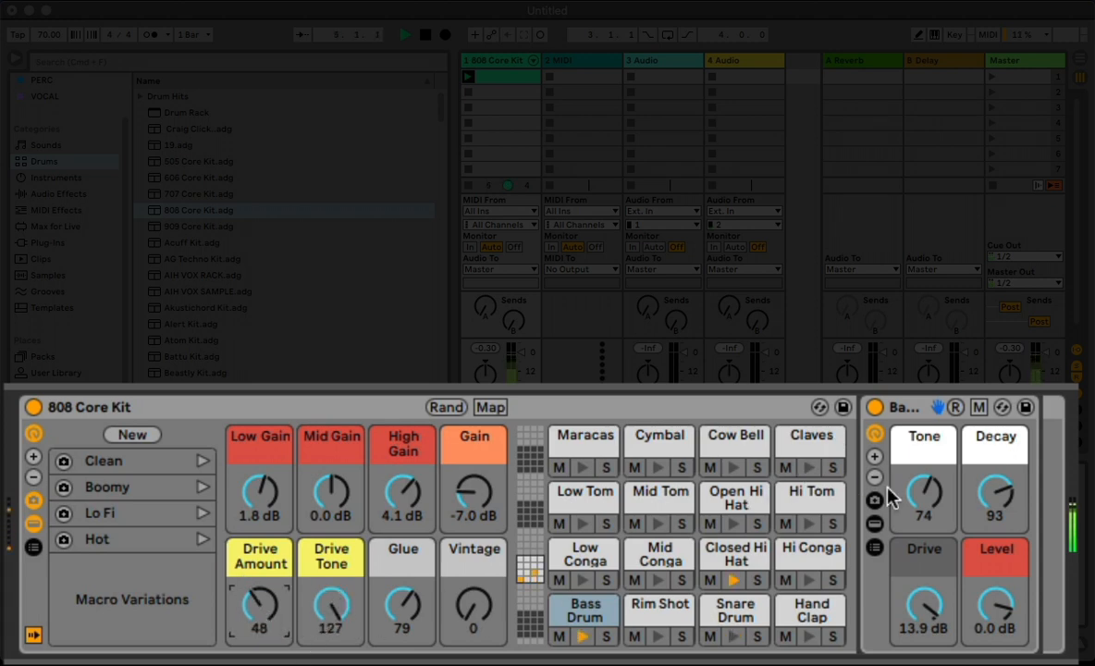
Set the bass drum's Tone to 45 and store the kit's macro settings as a new macro variation.
{"action": "left_click_drag", "start_coordinate": [924, 490], "coordinate": [924, 504]}
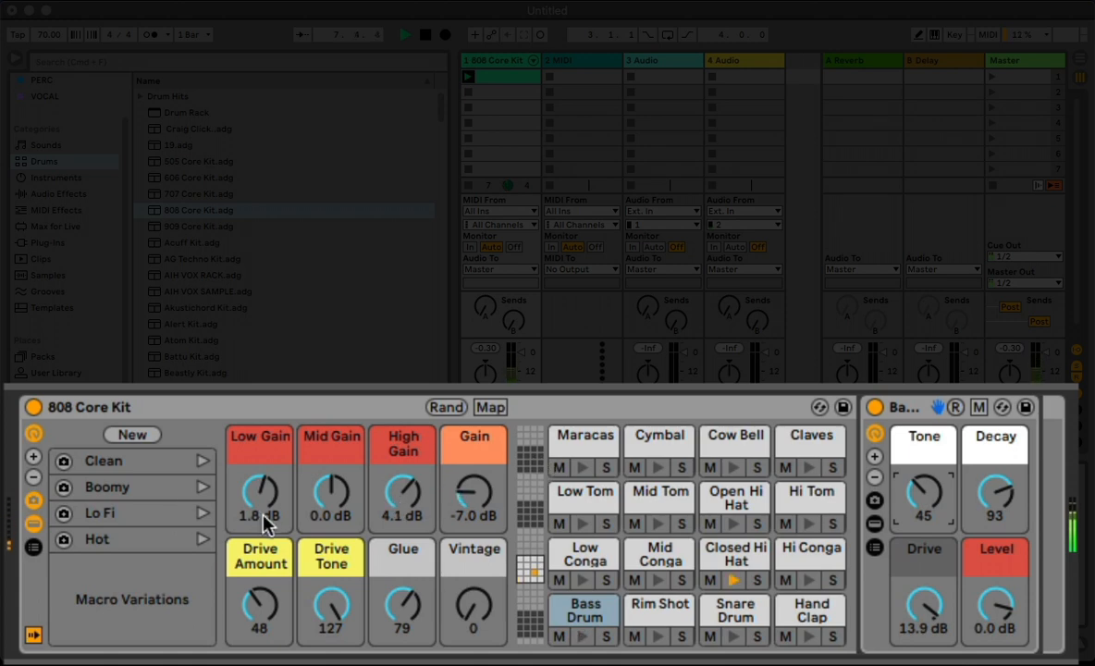
{"action": "key", "text": "space"}
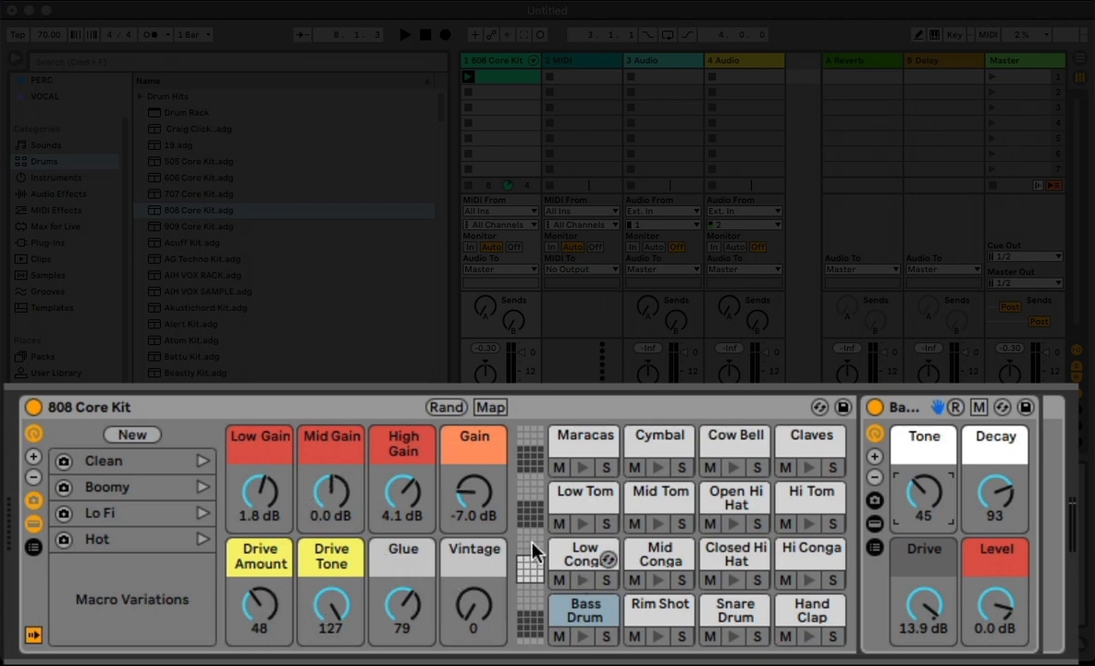
{"action": "left_click", "coordinate": [134, 434]}
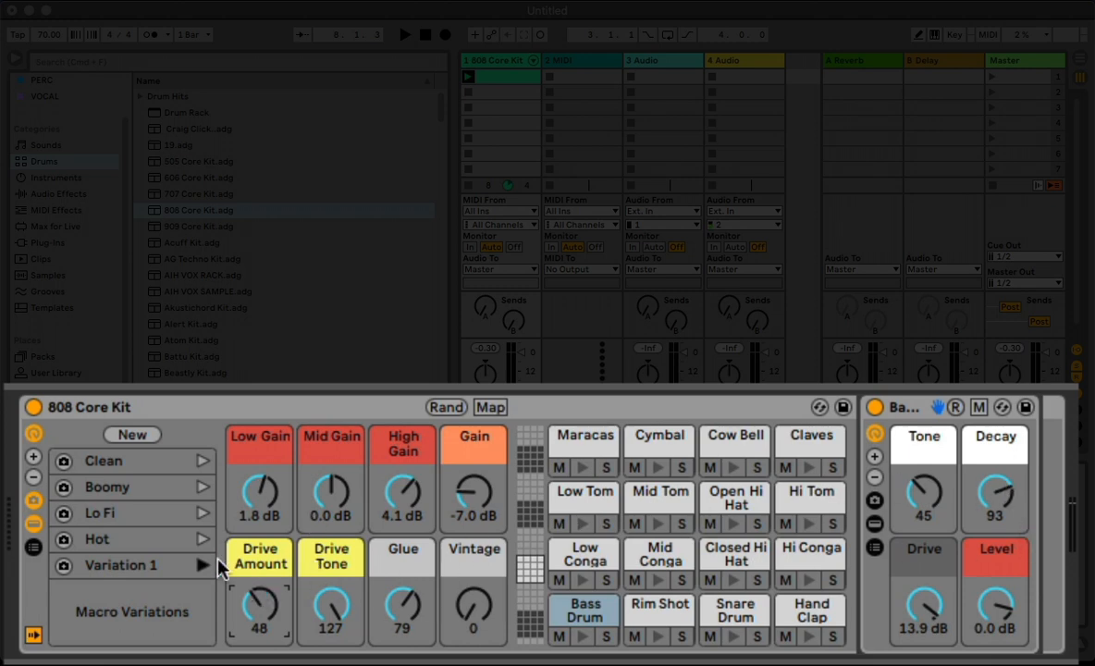
Audition the Clean, Boomy, Lo Fi and Hot macro variations over the loop, and return to Variation 1.
{"action": "left_click", "coordinate": [202, 462]}
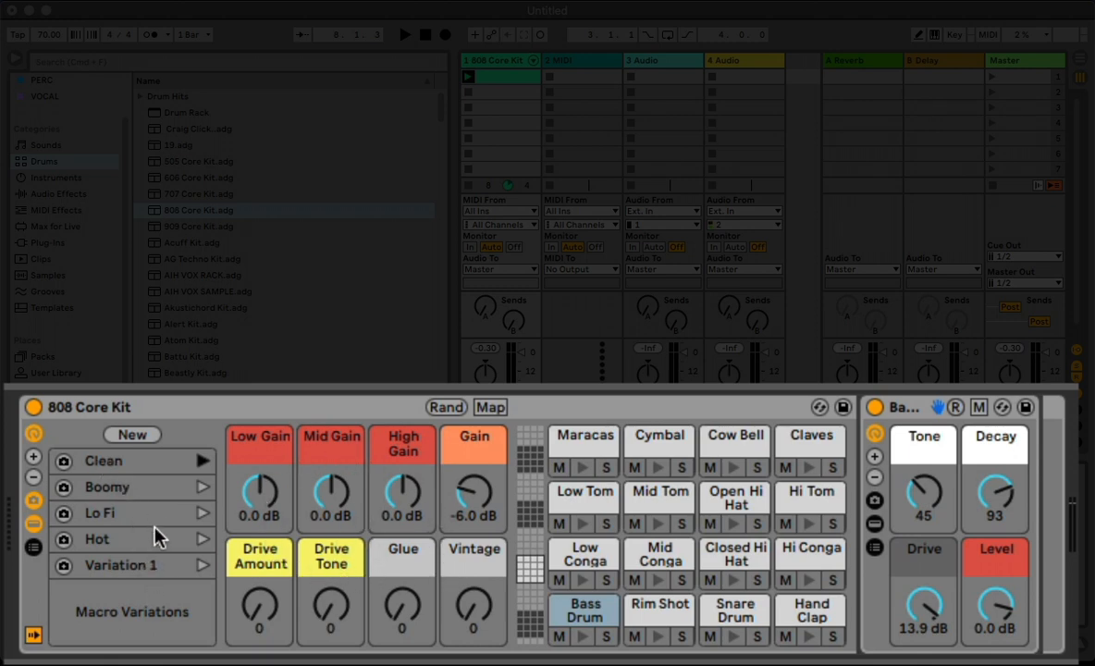
{"action": "key", "text": "space"}
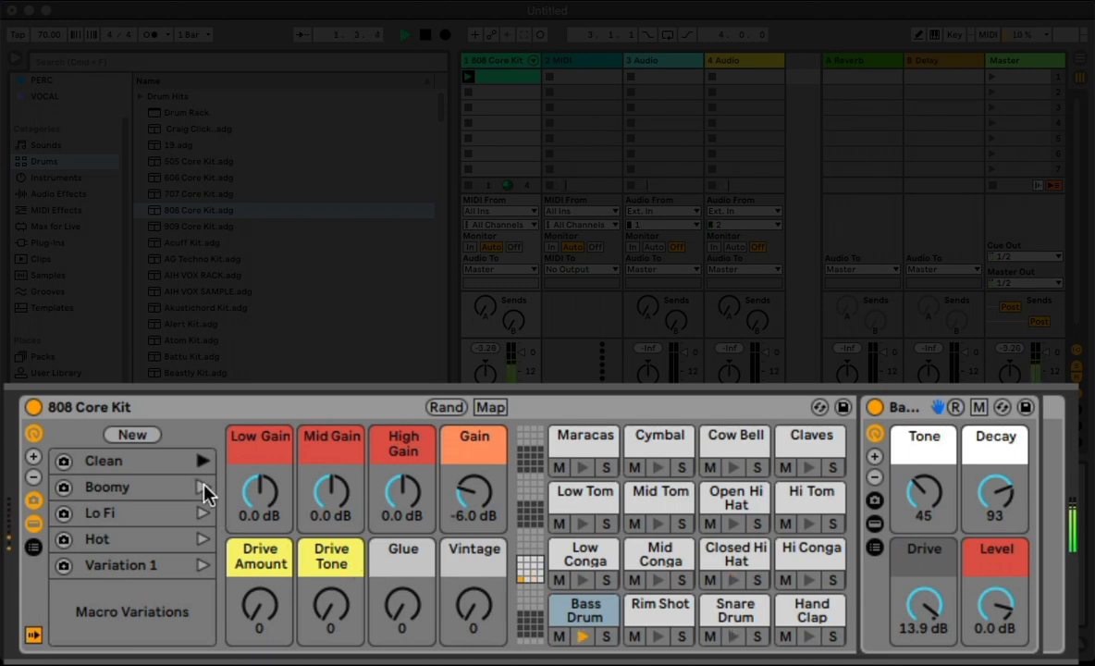
{"action": "left_click", "coordinate": [202, 488]}
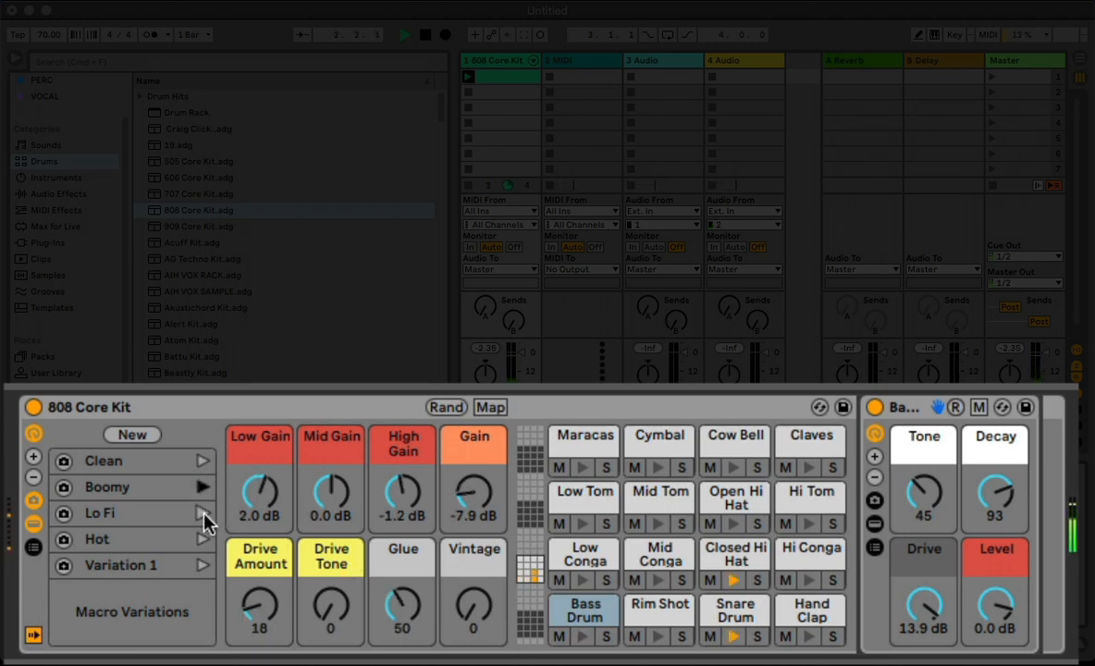
{"action": "left_click", "coordinate": [203, 514]}
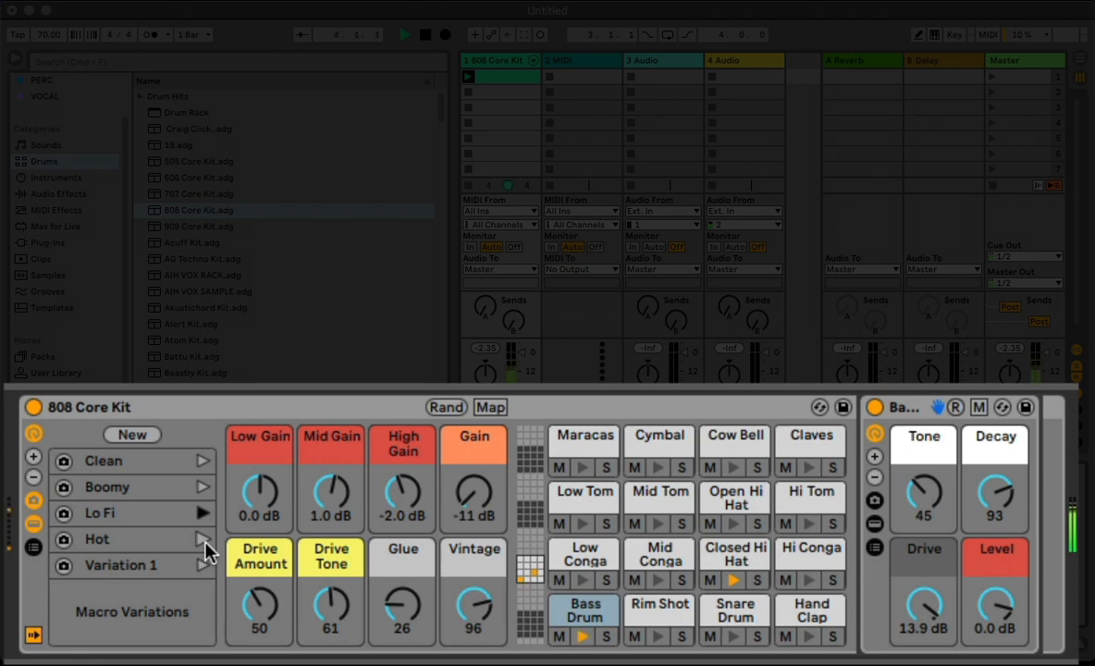
{"action": "left_click", "coordinate": [203, 541]}
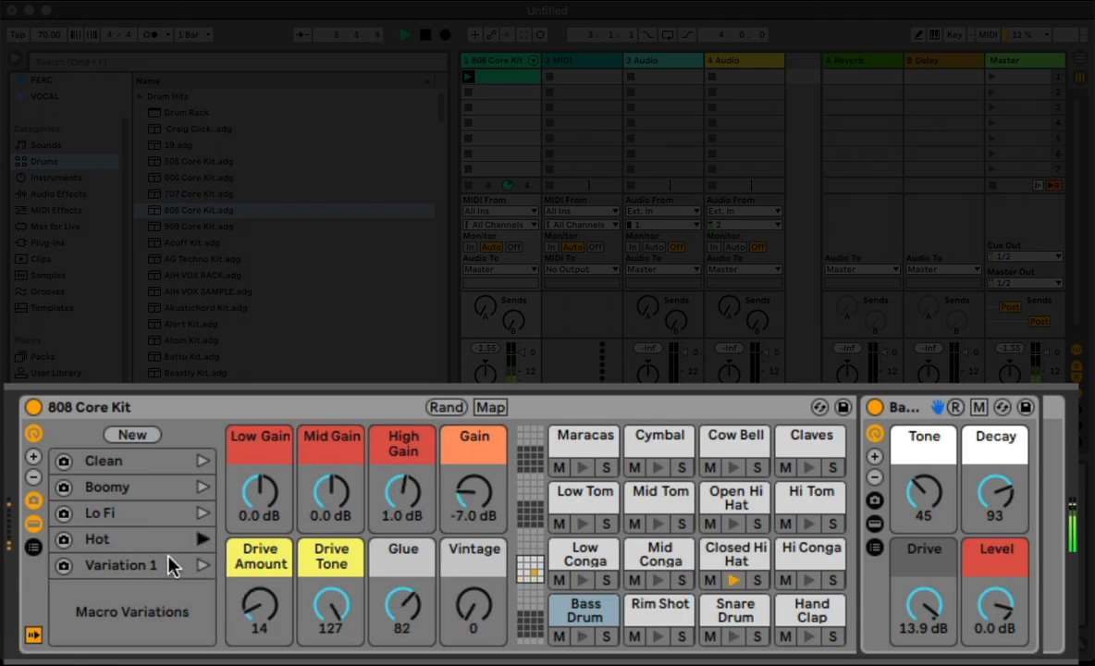
{"action": "left_click", "coordinate": [204, 566]}
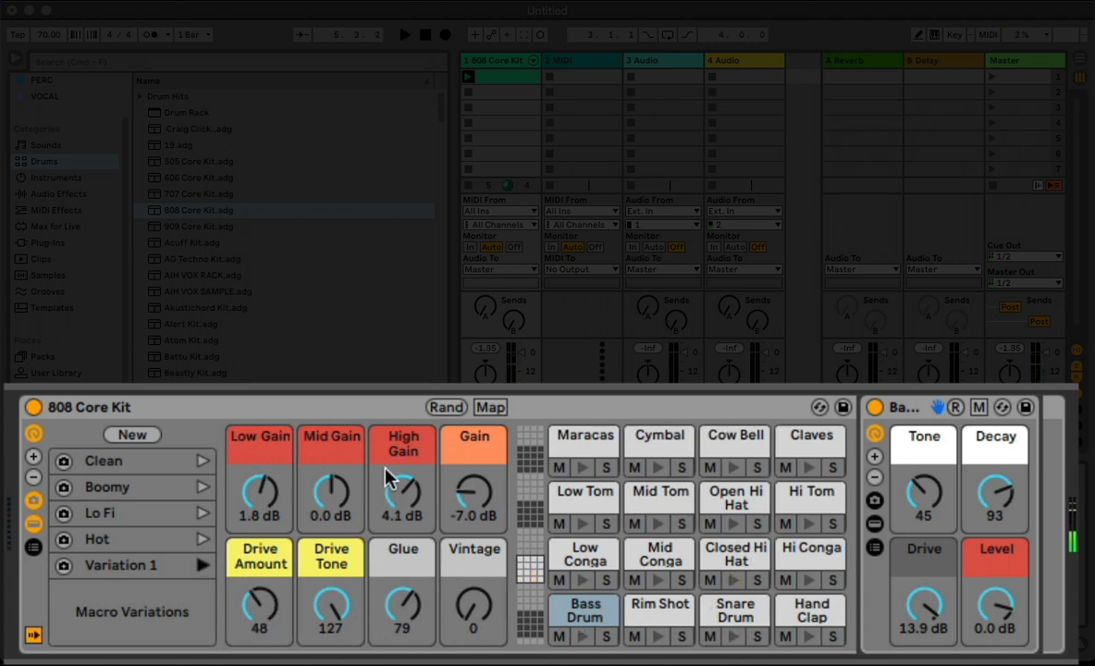
{"action": "key", "text": "space"}
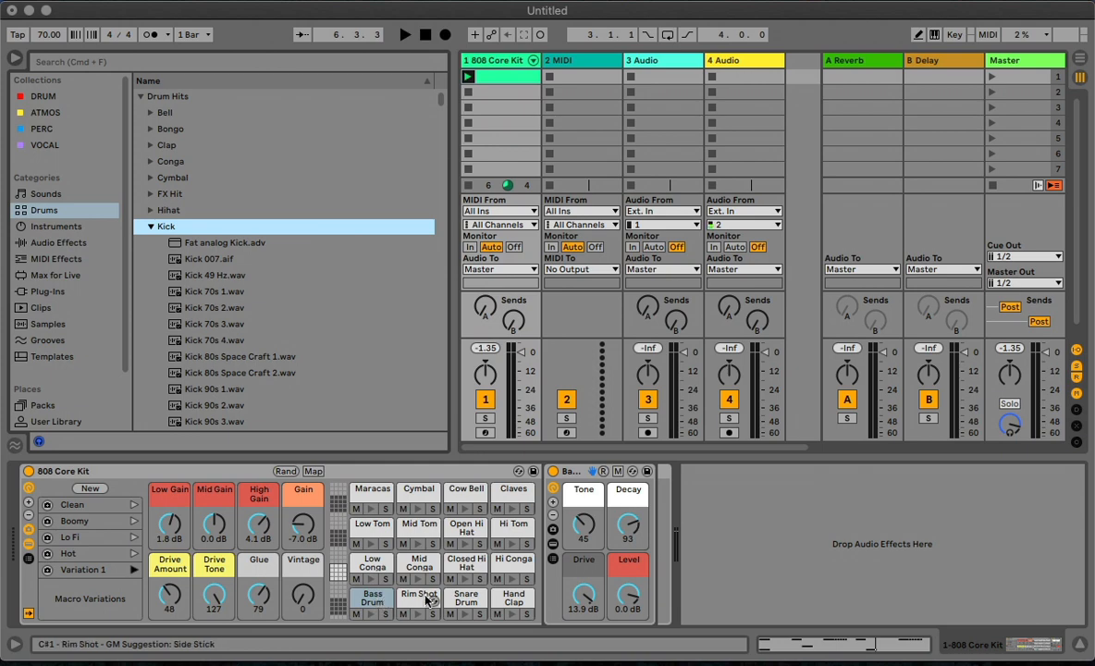
Examine the individual controls of the rim shot, snare drum, hand clap and bass drum pads.
{"action": "left_click", "coordinate": [668, 612]}
{"action": "left_click", "coordinate": [466, 597]}
{"action": "left_click", "coordinate": [514, 597]}
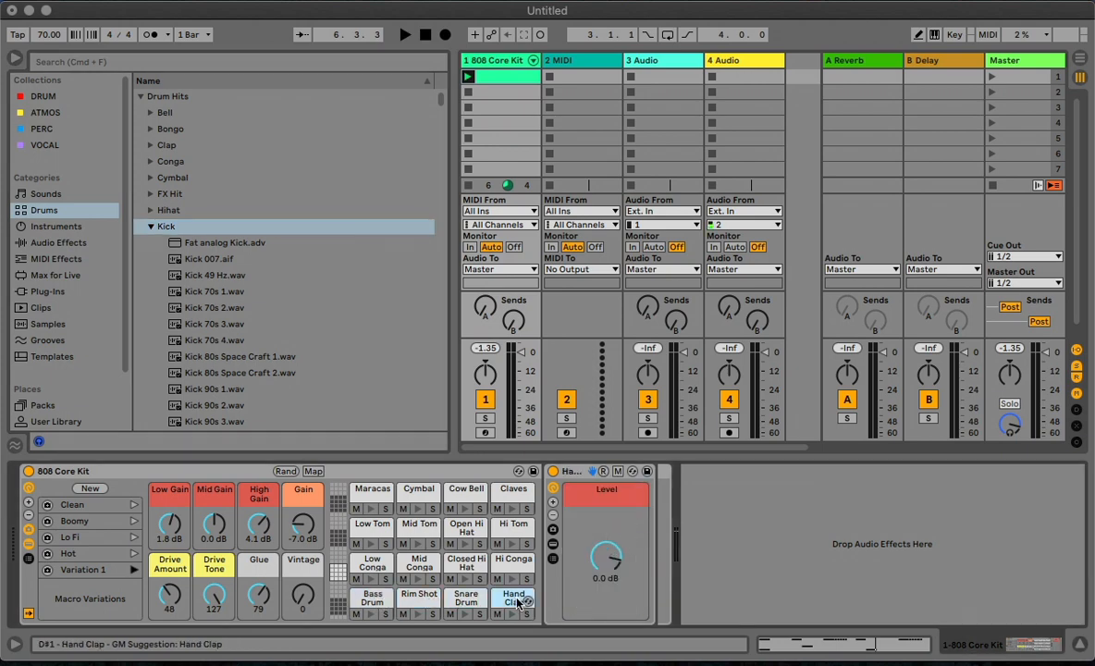
{"action": "left_click", "coordinate": [373, 597]}
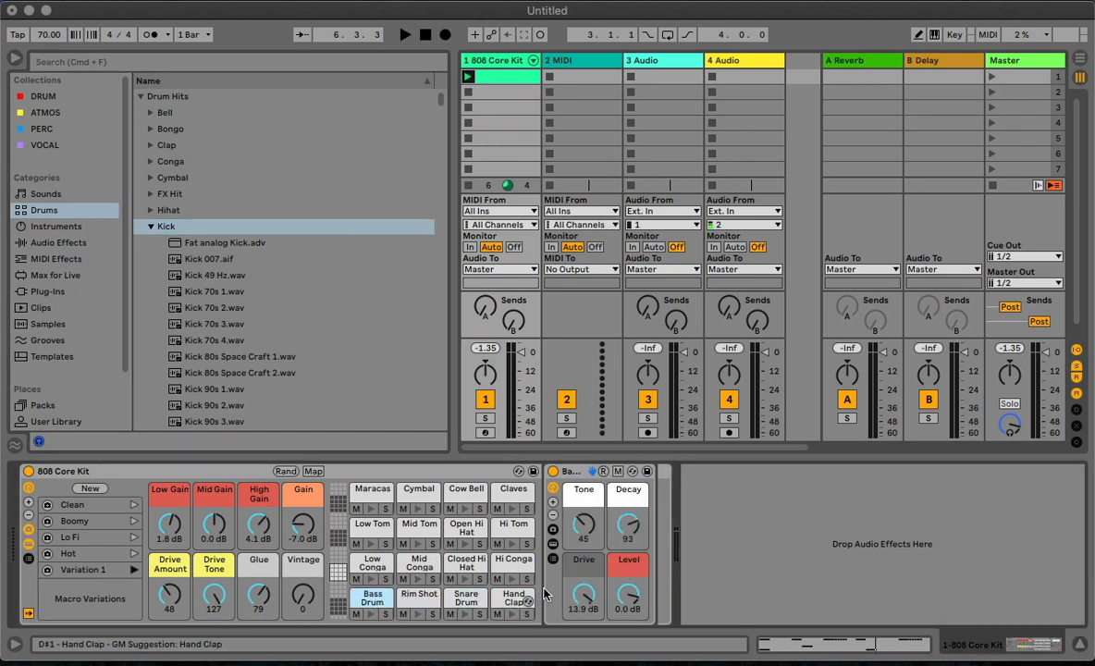